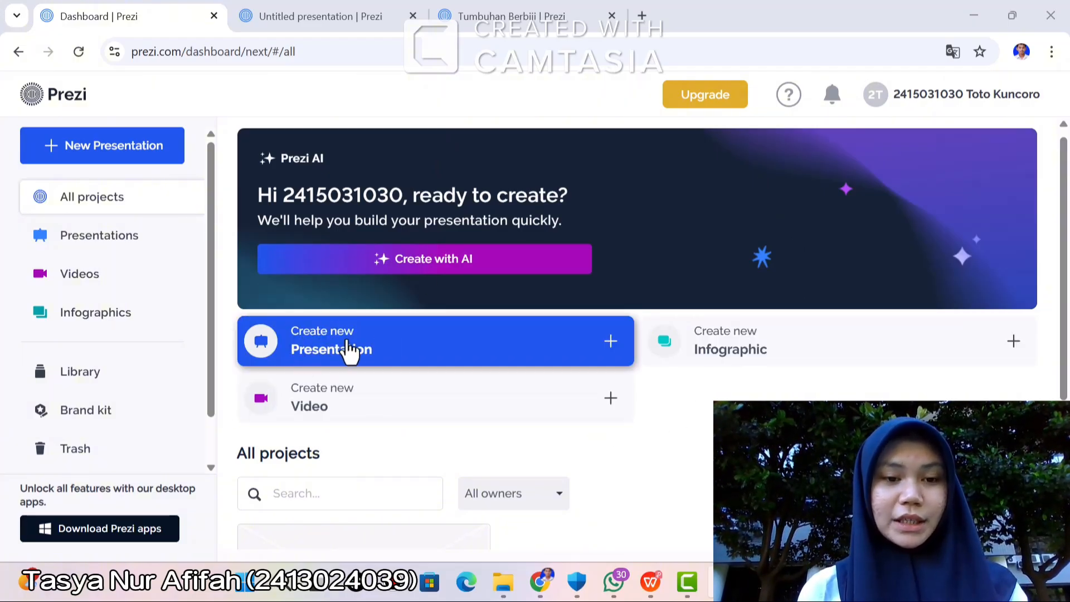
Create a new public presentation from the Personal Story template using AI assistance.
{"action": "left_click", "coordinate": [352, 350]}
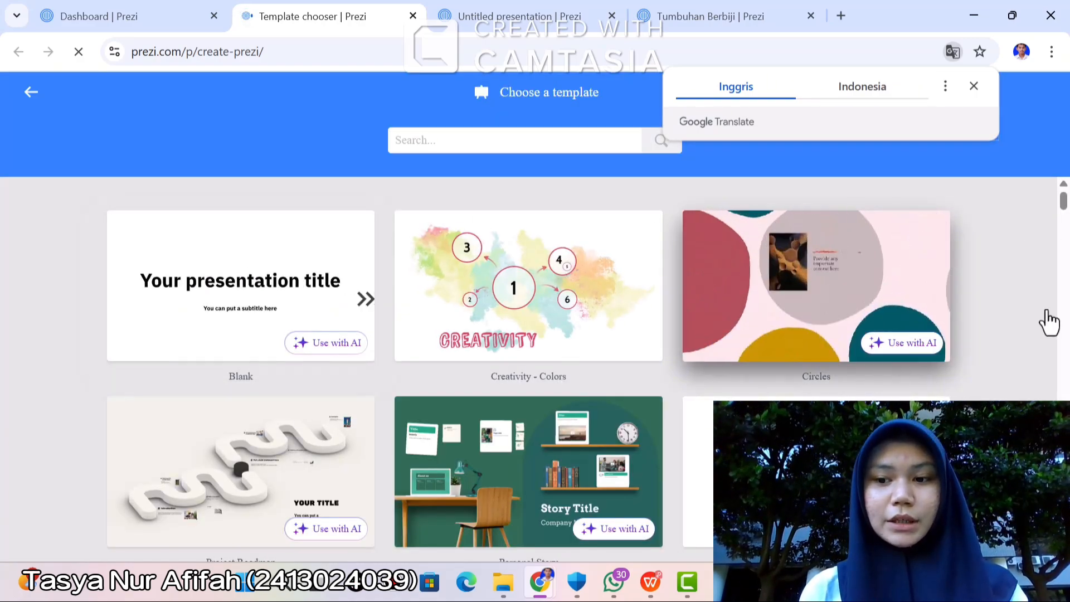
{"action": "scroll", "coordinate": [528, 368], "scroll_direction": "down", "scroll_amount": 10}
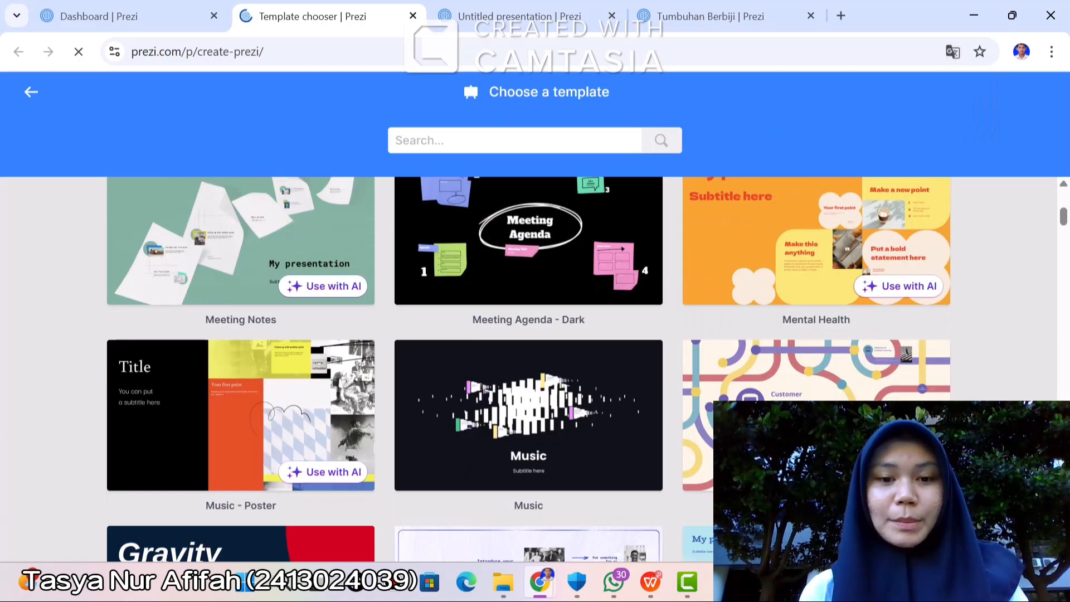
{"action": "scroll", "coordinate": [528, 368], "scroll_direction": "down", "scroll_amount": 8}
{"action": "scroll", "coordinate": [528, 368], "scroll_direction": "down", "scroll_amount": 8}
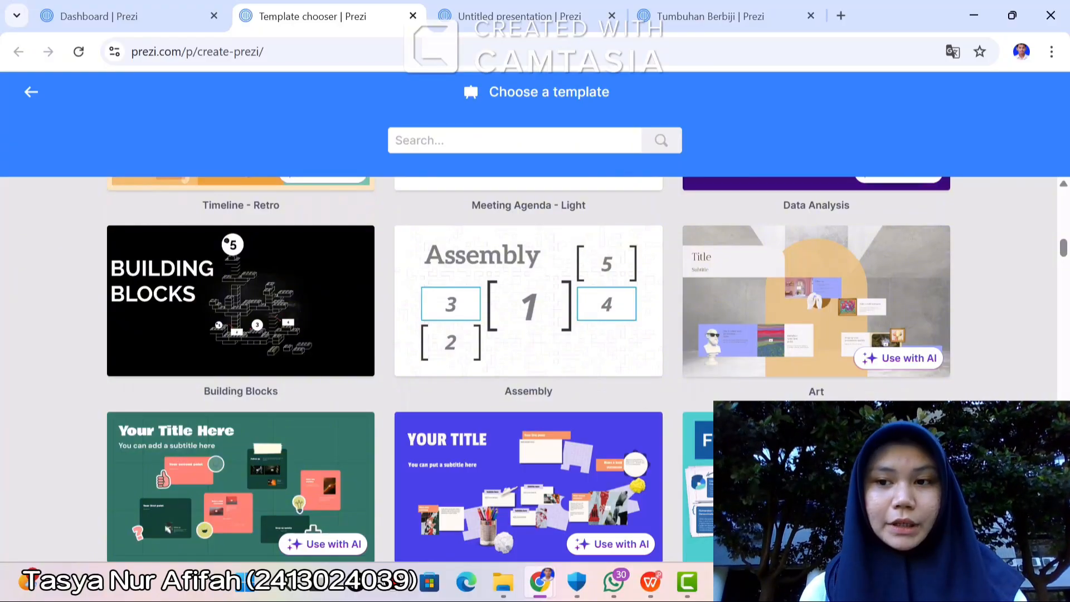
{"action": "left_click", "coordinate": [1062, 190]}
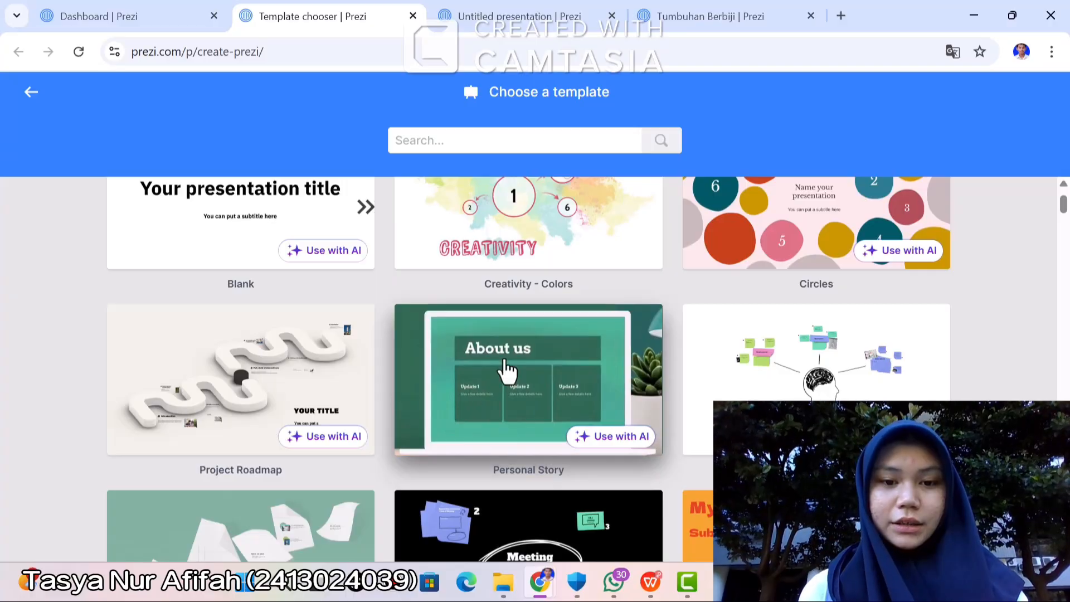
{"action": "left_click", "coordinate": [507, 370]}
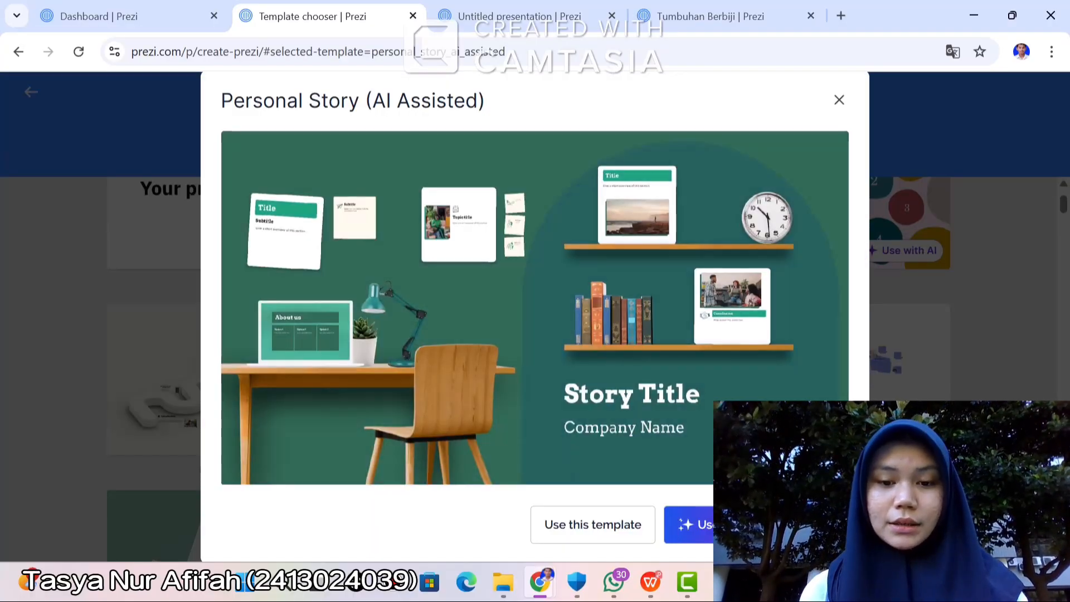
{"action": "left_click", "coordinate": [690, 524]}
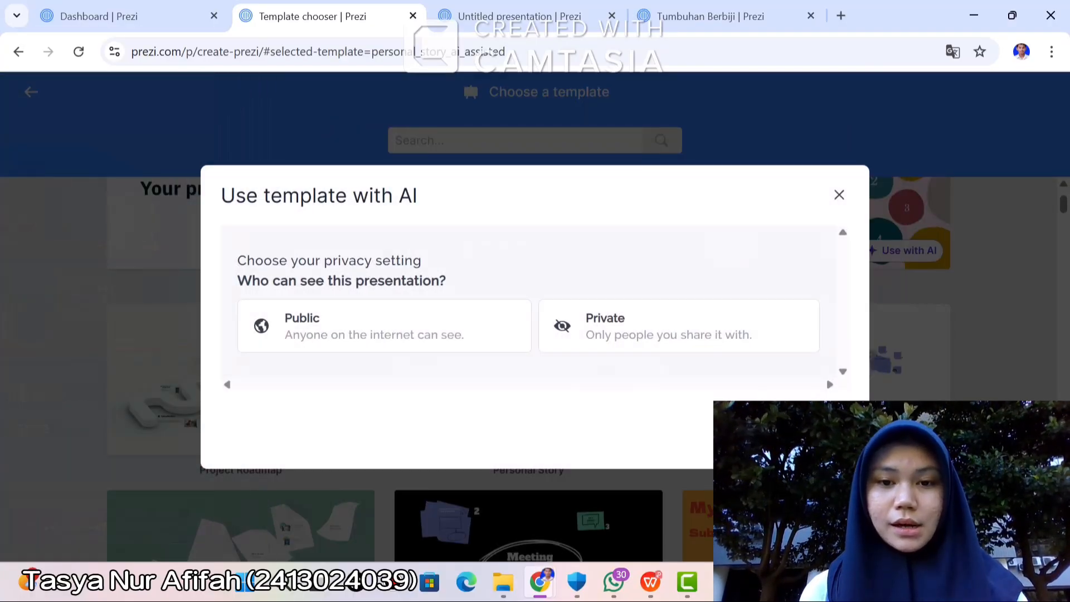
{"action": "left_click", "coordinate": [264, 331]}
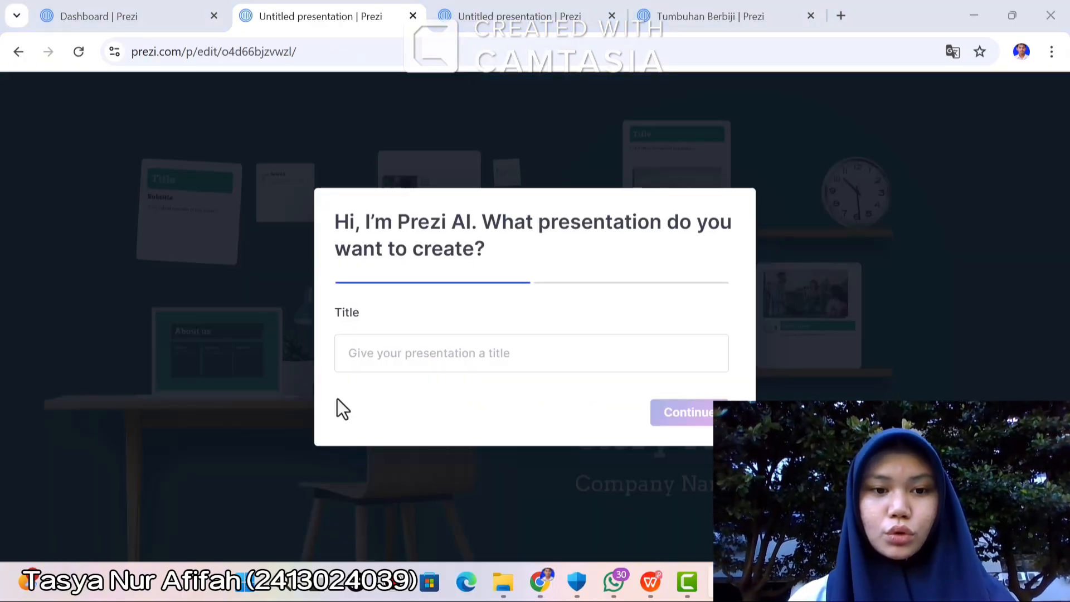
Title the AI presentation "tumbuhan berbiji" and continue to the topic details.
{"action": "left_click", "coordinate": [370, 359]}
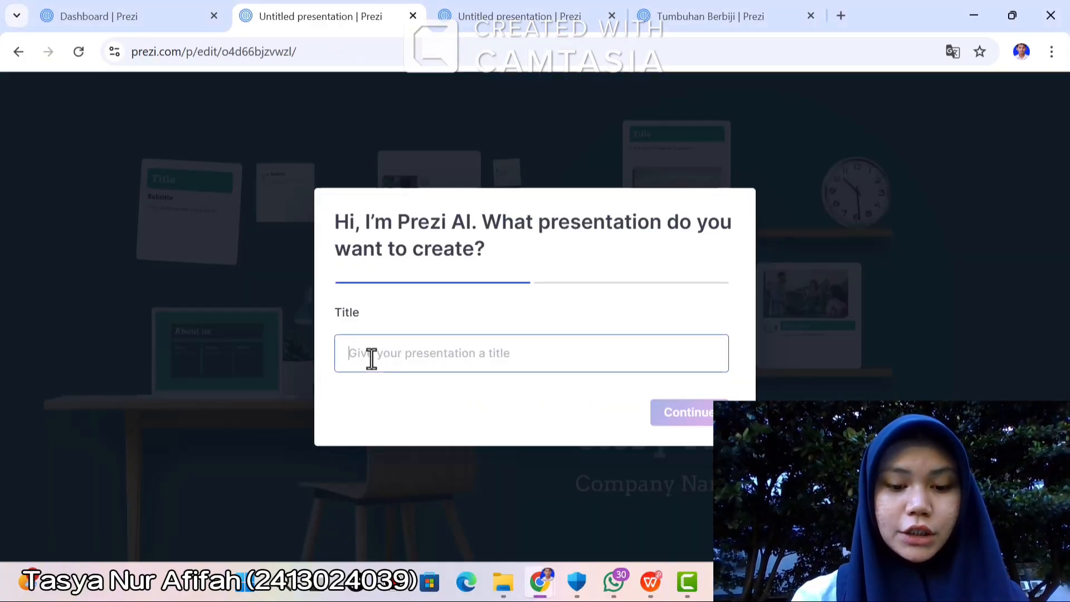
{"action": "type", "text": "ptumb"}
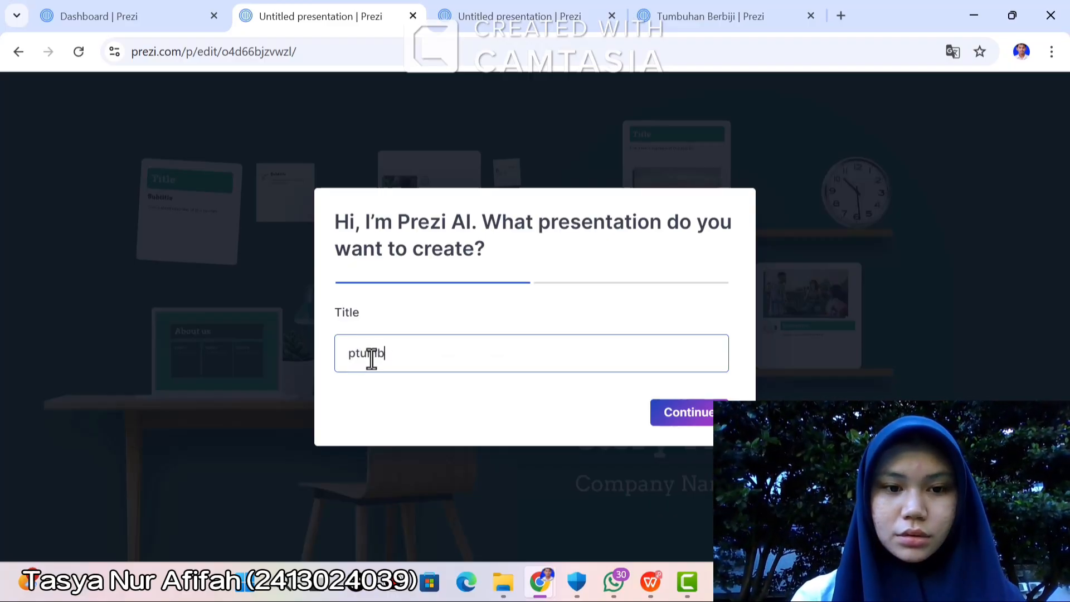
{"action": "key", "text": "BackSpace"}
{"action": "key", "text": "BackSpace"}
{"action": "key", "text": "BackSpace"}
{"action": "key", "text": "BackSpace"}
{"action": "key", "text": "BackSpace"}
{"action": "type", "text": "tumbu"}
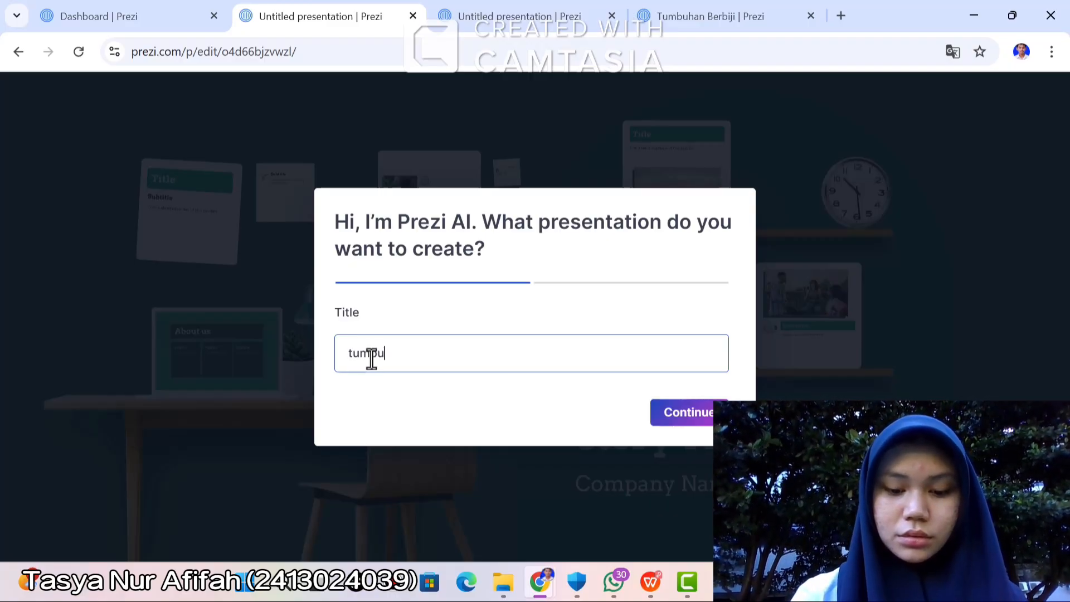
{"action": "type", "text": "han berbiji"}
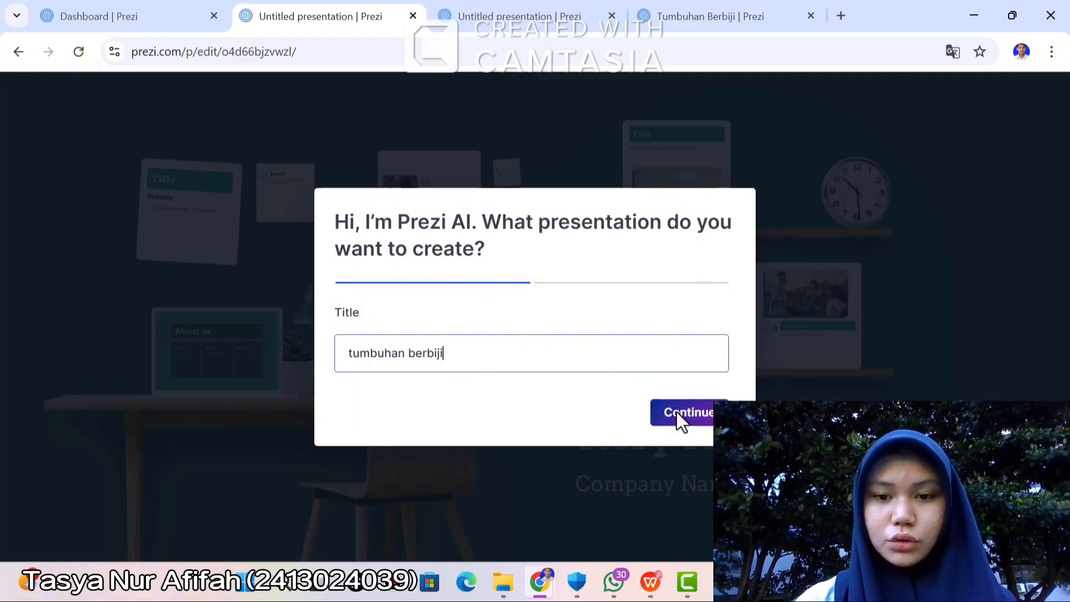
{"action": "left_click", "coordinate": [676, 412]}
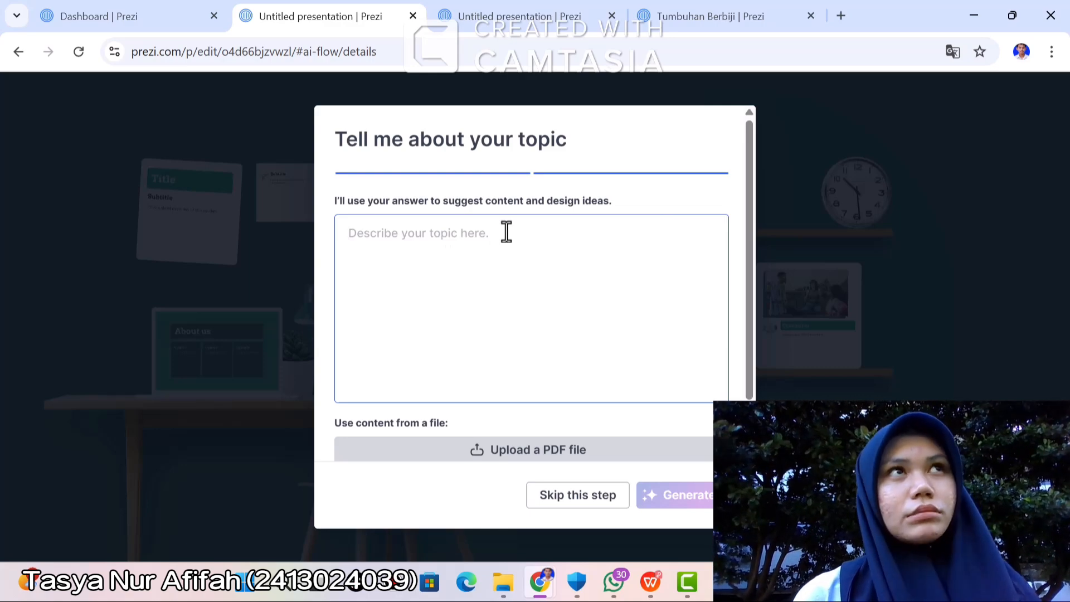
Describe the presentation topic as "struktur perkembangan tumbuhan berbiji".
{"action": "type", "text": "st"}
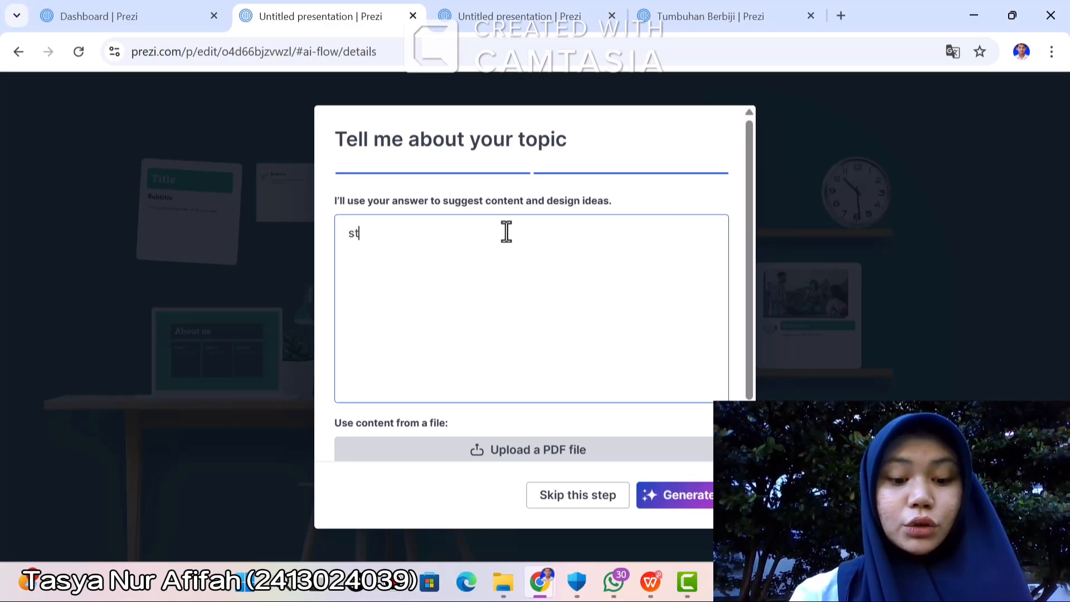
{"action": "type", "text": "ry"}
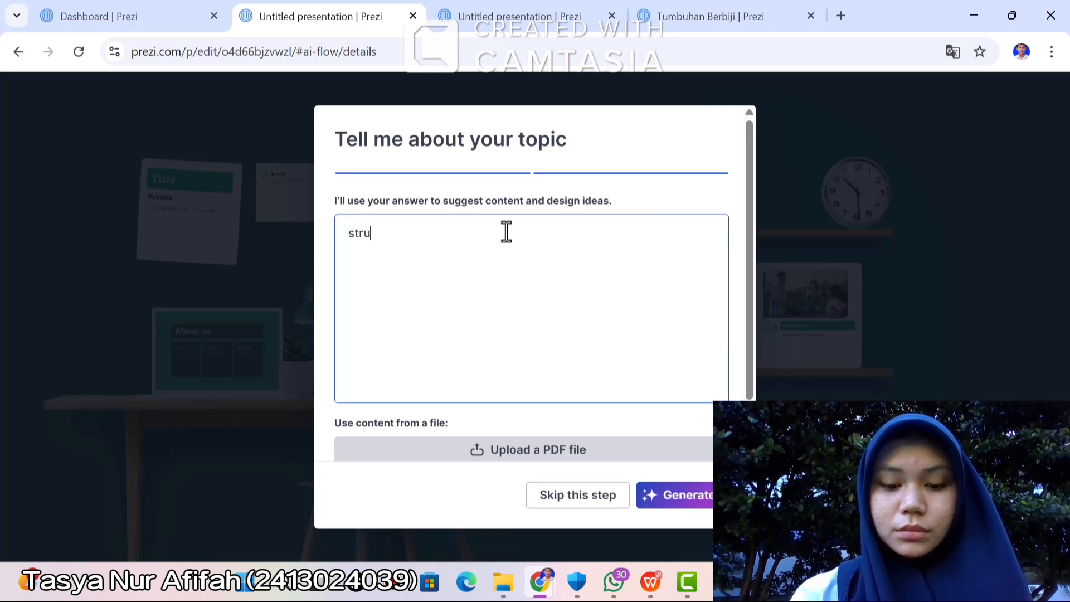
{"action": "type", "text": "ktur "}
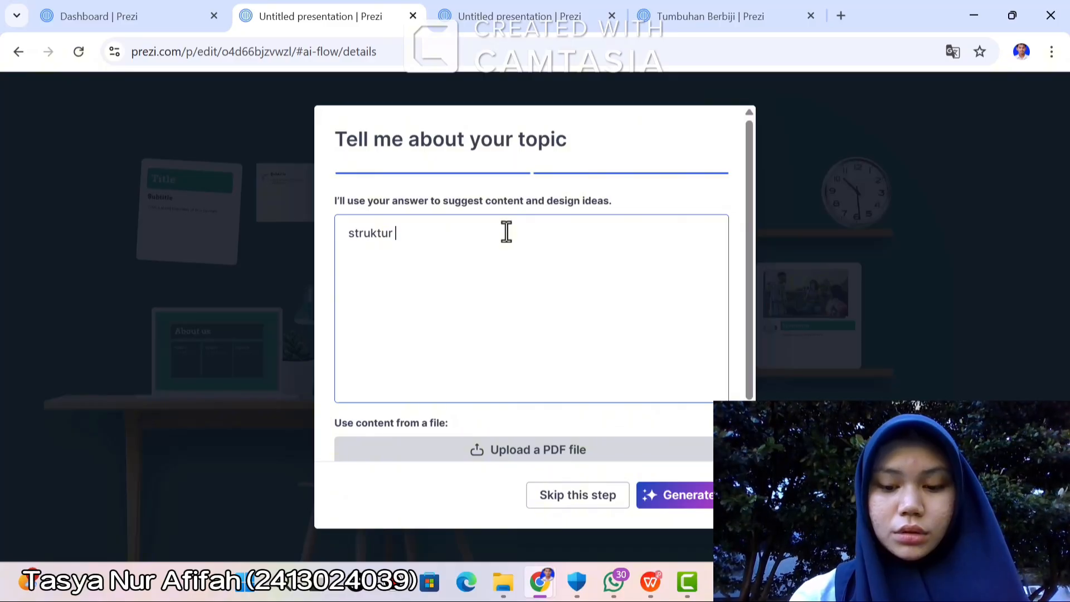
{"action": "type", "text": "perkembang"}
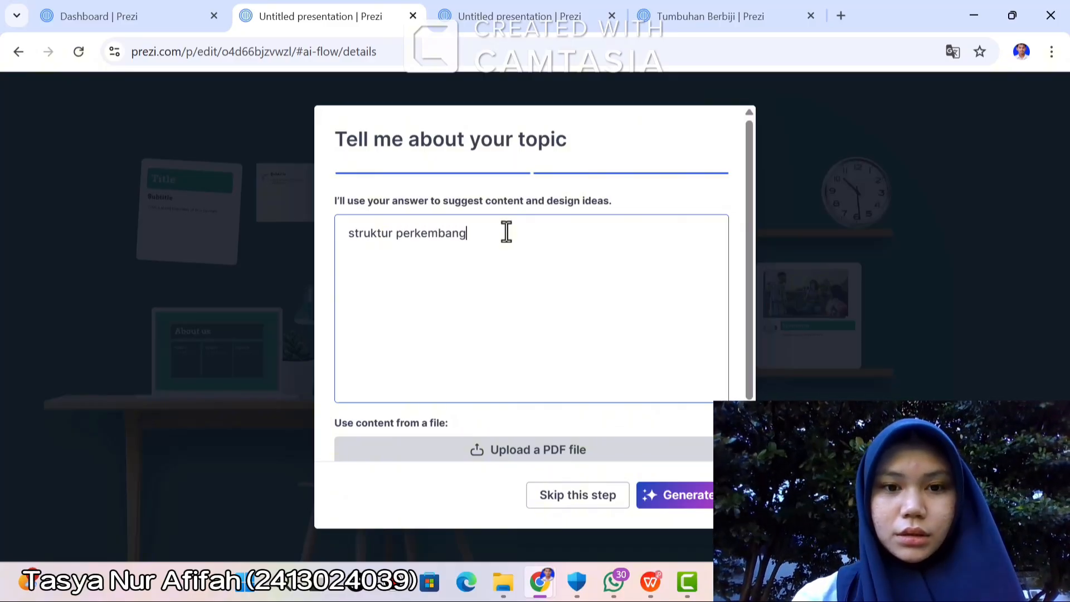
{"action": "type", "text": "an tumbuh"}
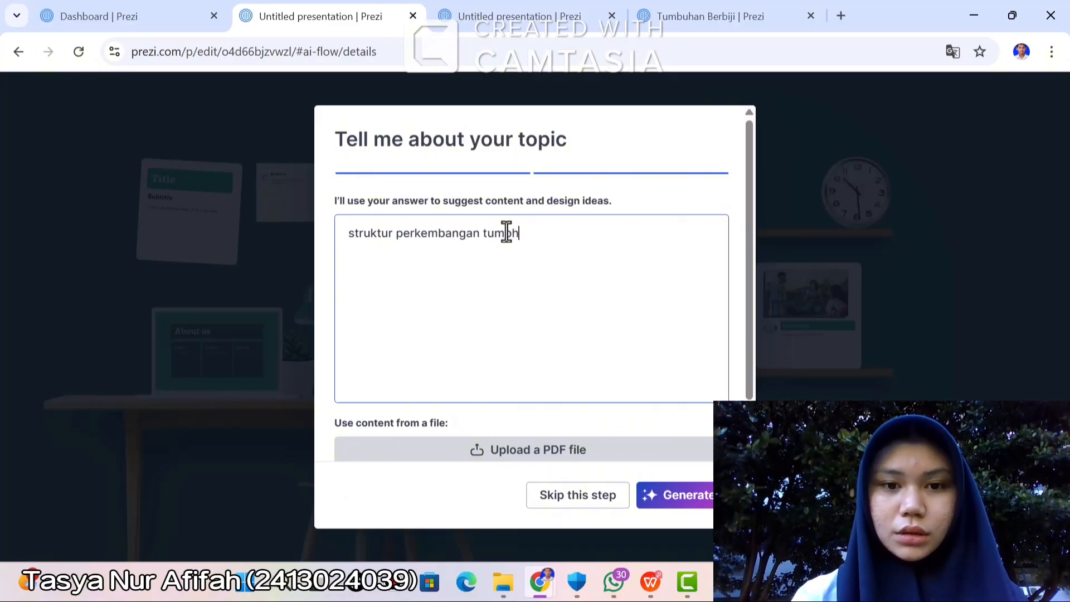
{"action": "type", "text": "an berbiji"}
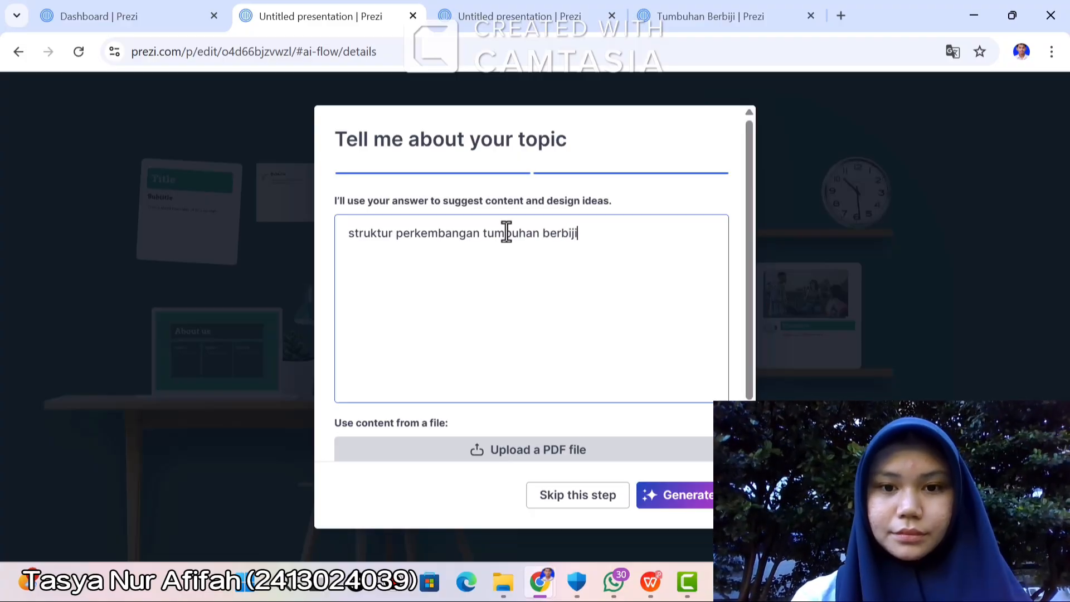
Add the PDF "Struktur Umum Tumbuhan Berbiji (Kel 2)_compressed.pdf" as source content and generate the presentation, dismissing any error message.
{"action": "left_click", "coordinate": [513, 447]}
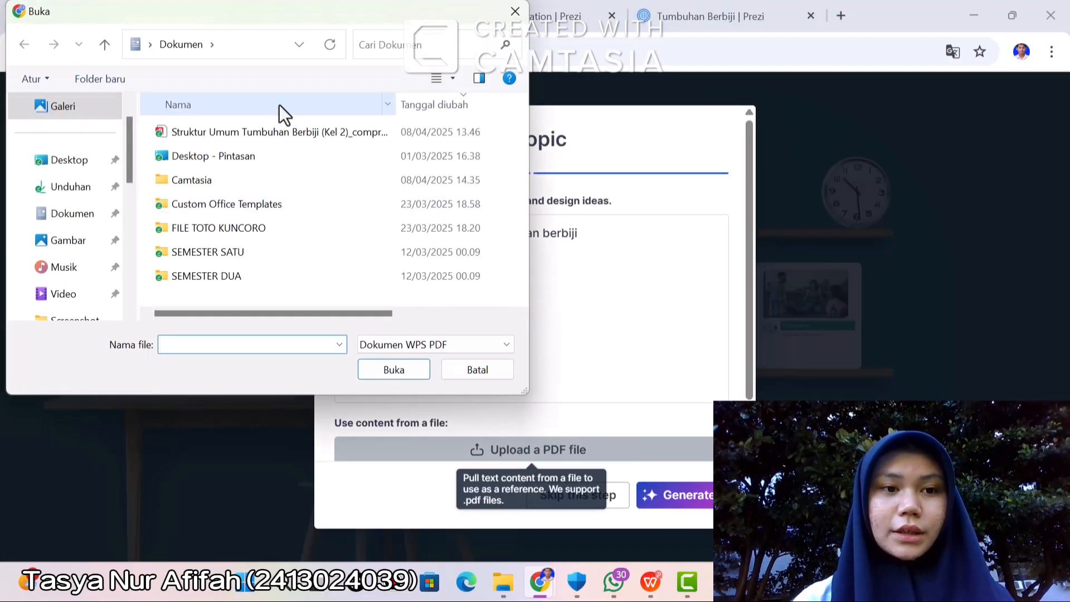
{"action": "left_click", "coordinate": [289, 133]}
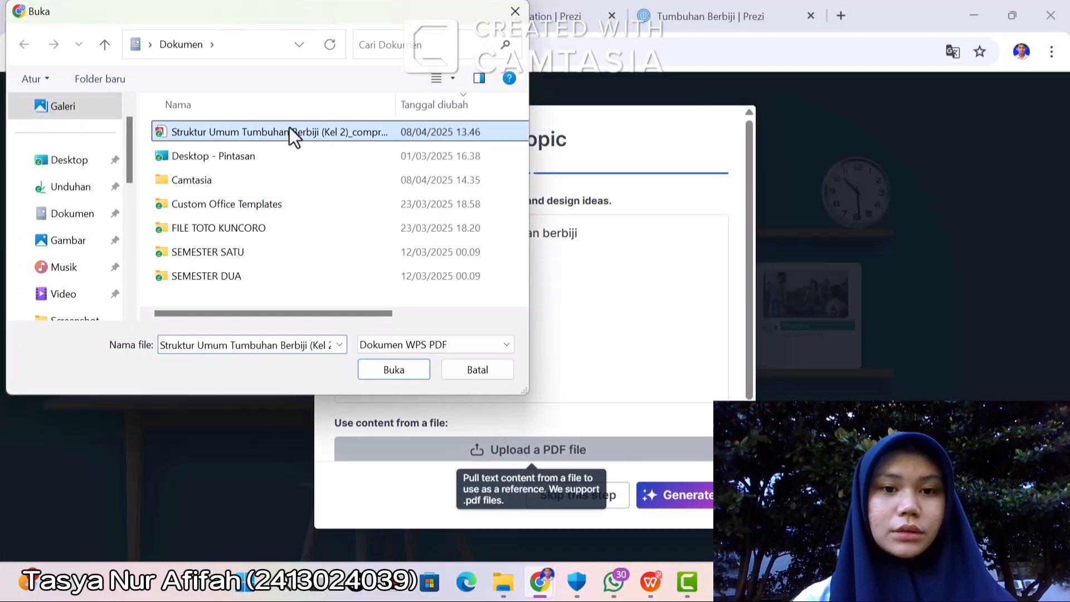
{"action": "left_click", "coordinate": [387, 376]}
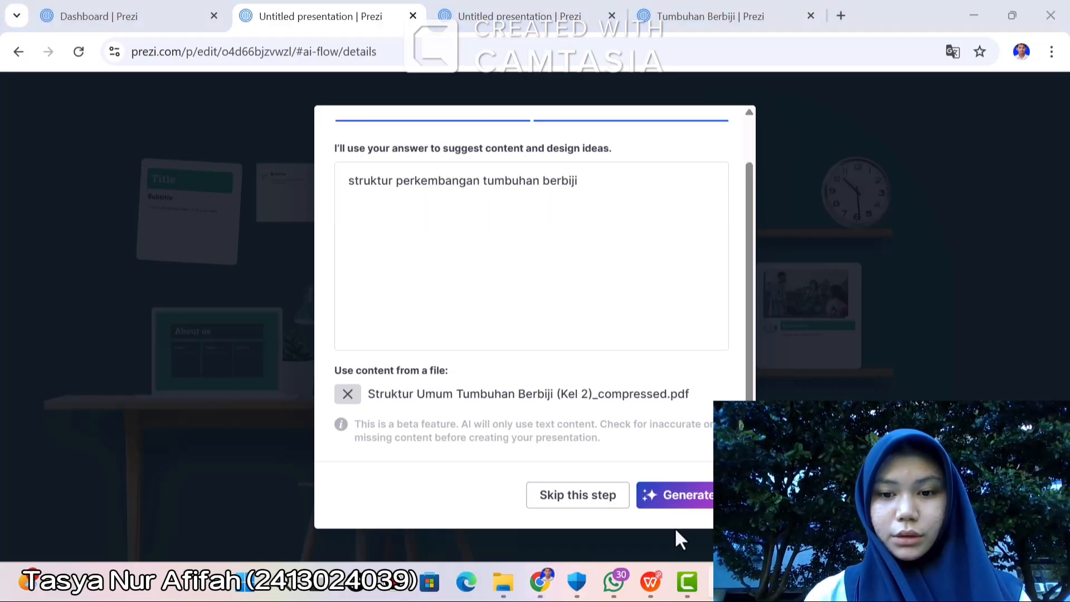
{"action": "left_click", "coordinate": [676, 496]}
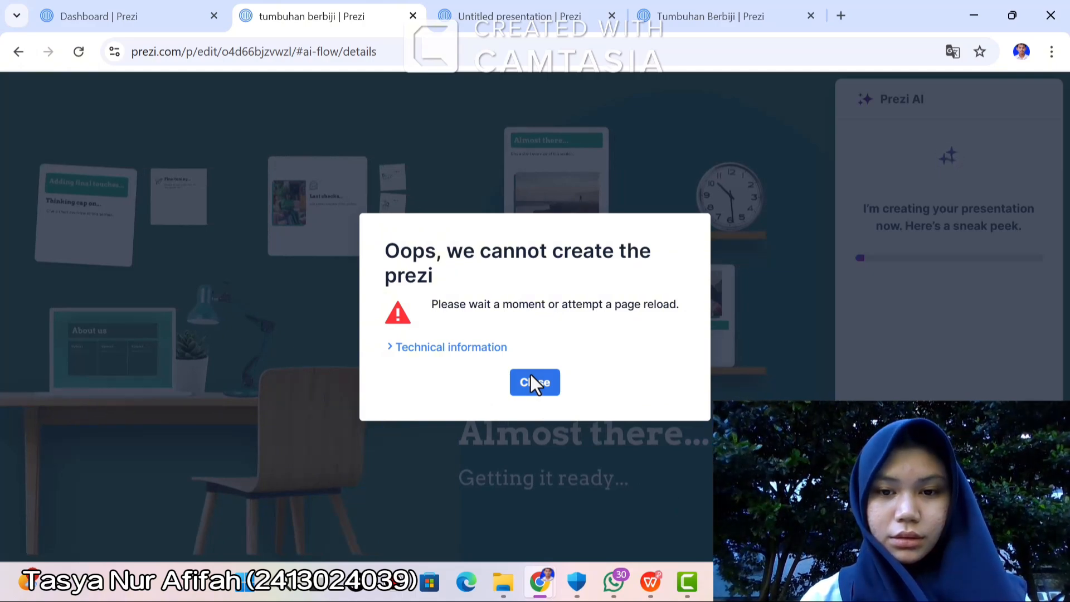
{"action": "left_click", "coordinate": [537, 383]}
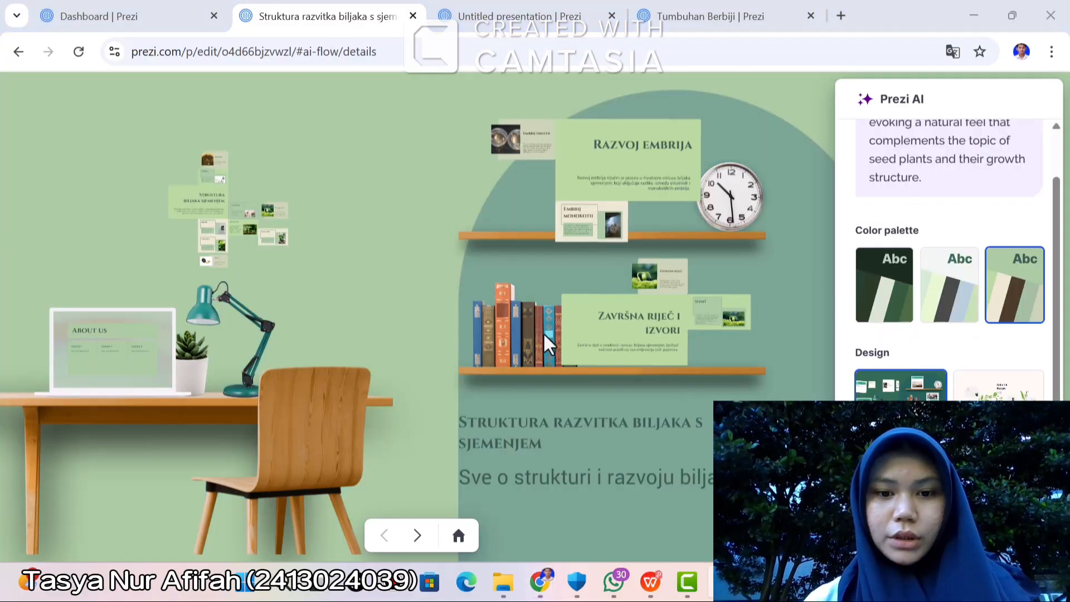
Try the dark green palette, settle on the light one with green text and pale blue, and open the presentation for editing.
{"action": "left_click", "coordinate": [891, 276]}
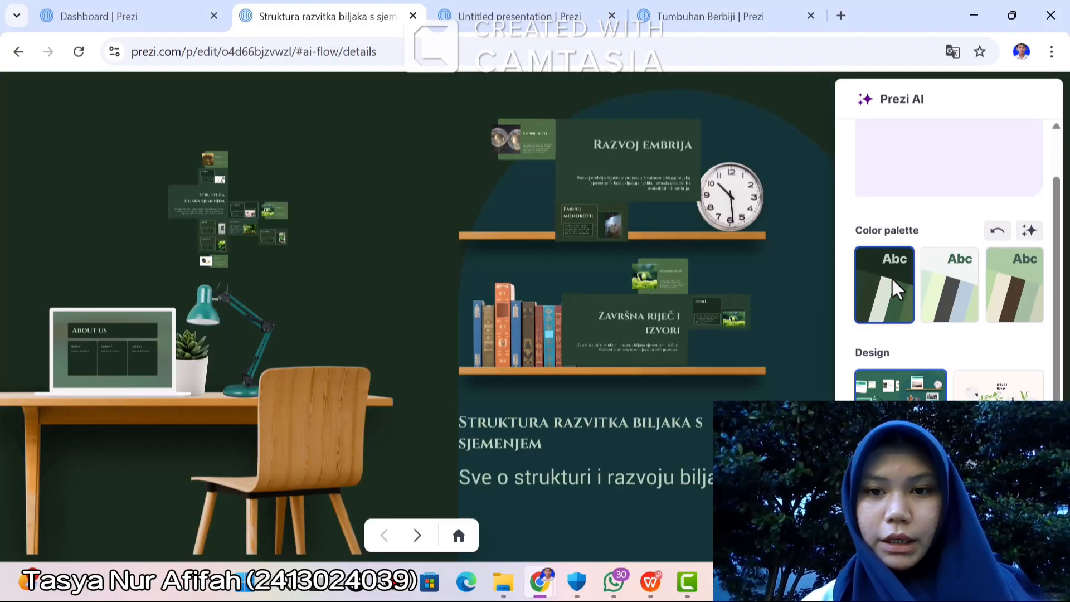
{"action": "left_click", "coordinate": [974, 282]}
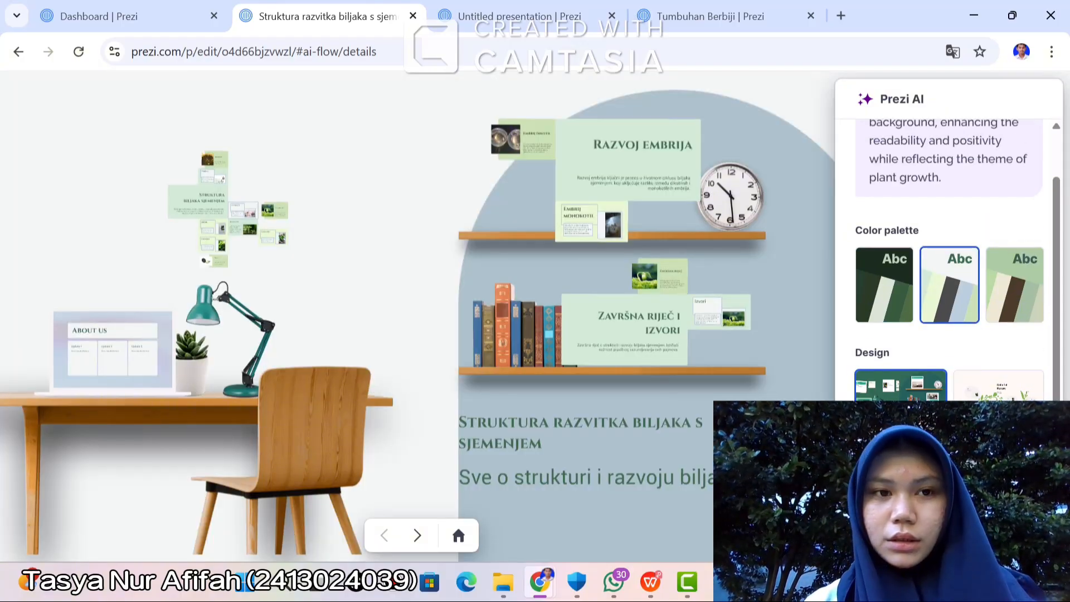
{"action": "scroll", "coordinate": [949, 267], "scroll_direction": "down", "scroll_amount": 1}
{"action": "left_click", "coordinate": [949, 528]}
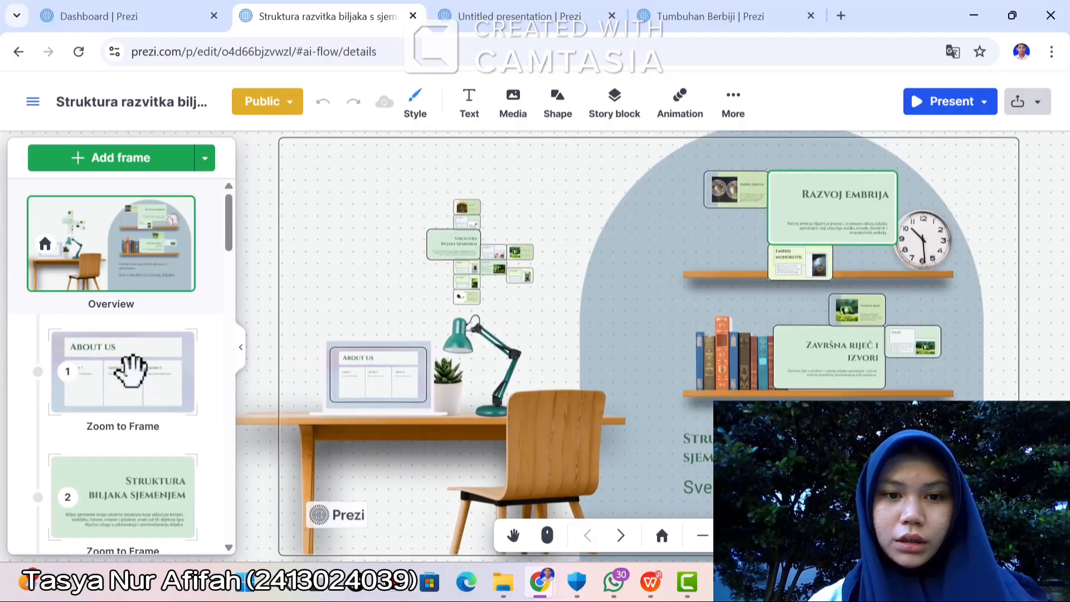
Replace the "About us" title on the first frame with "KELOMPOK 3".
{"action": "left_click", "coordinate": [124, 384]}
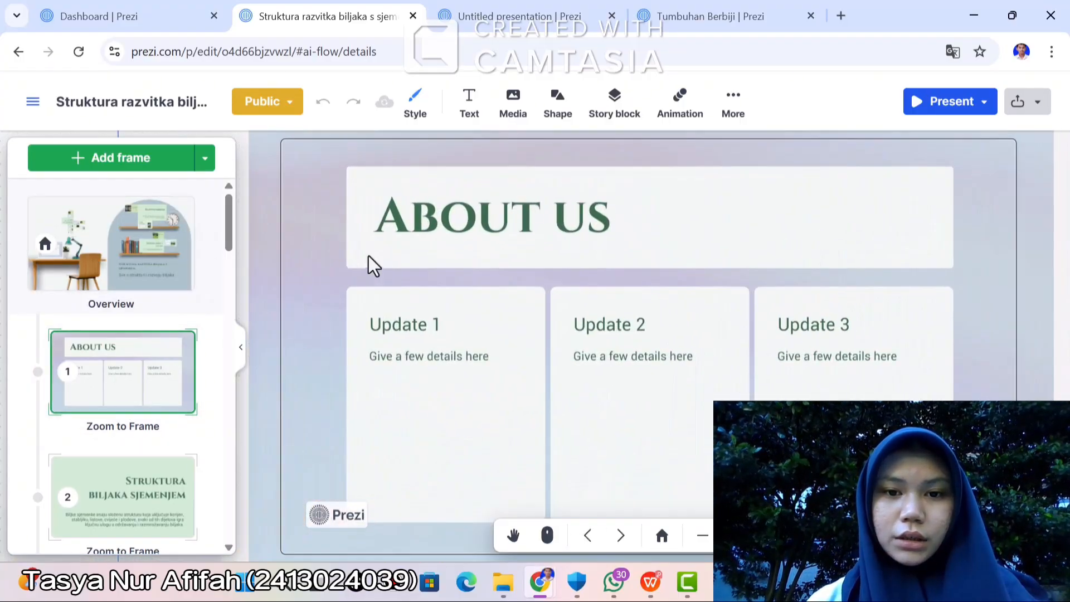
{"action": "left_click", "coordinate": [620, 223]}
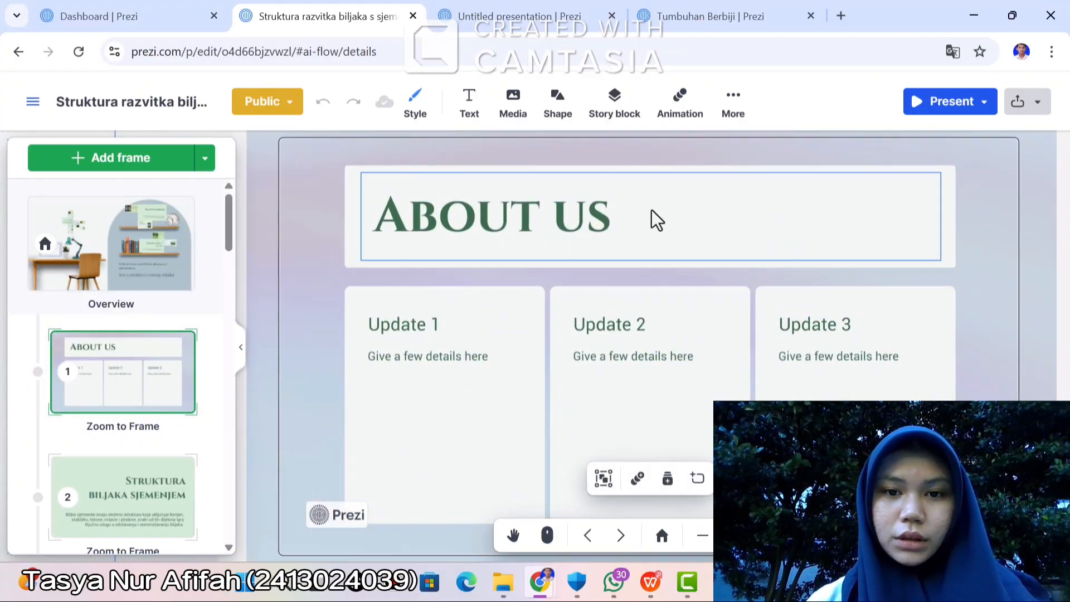
{"action": "left_click", "coordinate": [629, 216]}
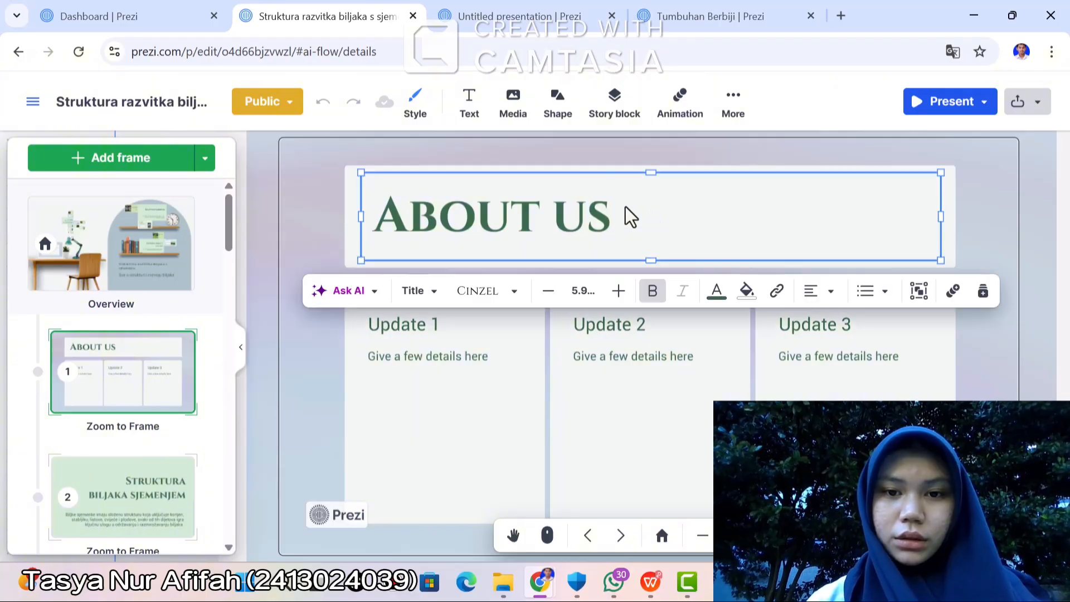
{"action": "key", "text": "BackSpace"}
{"action": "key", "text": "BackSpace"}
{"action": "key", "text": "BackSpace"}
{"action": "key", "text": "BackSpace"}
{"action": "key", "text": "BackSpace"}
{"action": "key", "text": "BackSpace"}
{"action": "key", "text": "BackSpace"}
{"action": "key", "text": "BackSpace"}
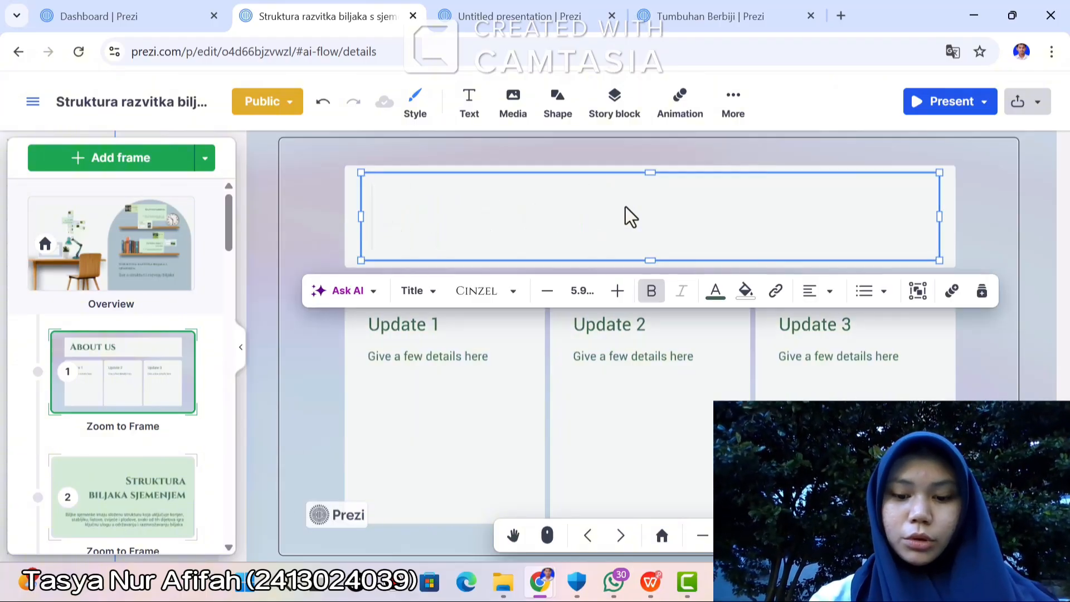
{"action": "type", "text": "KELOMPOM"}
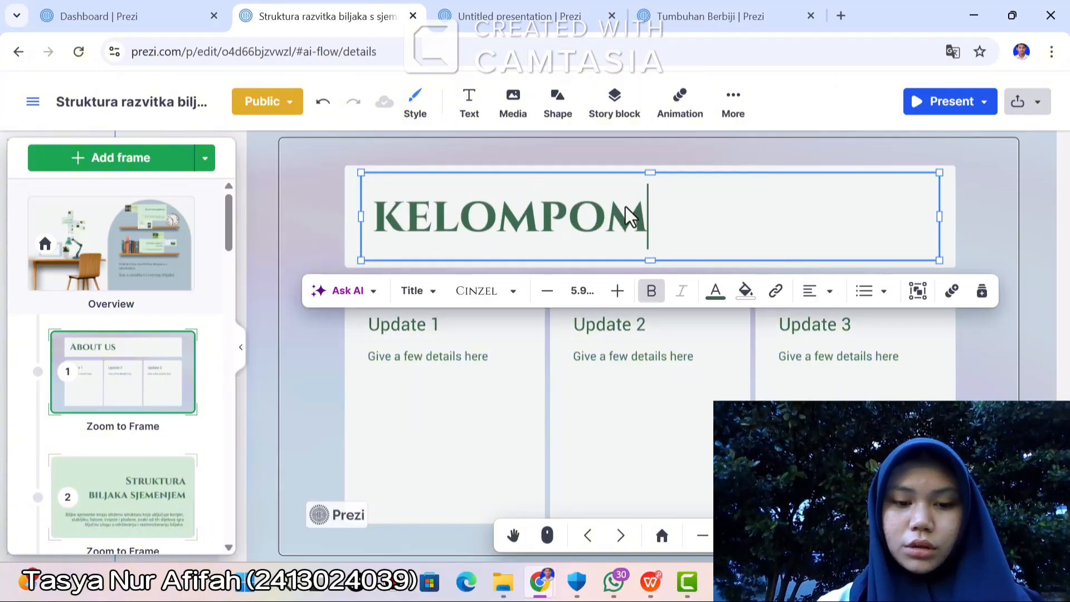
{"action": "key", "text": "BackSpace"}
{"action": "type", "text": "K 3"}
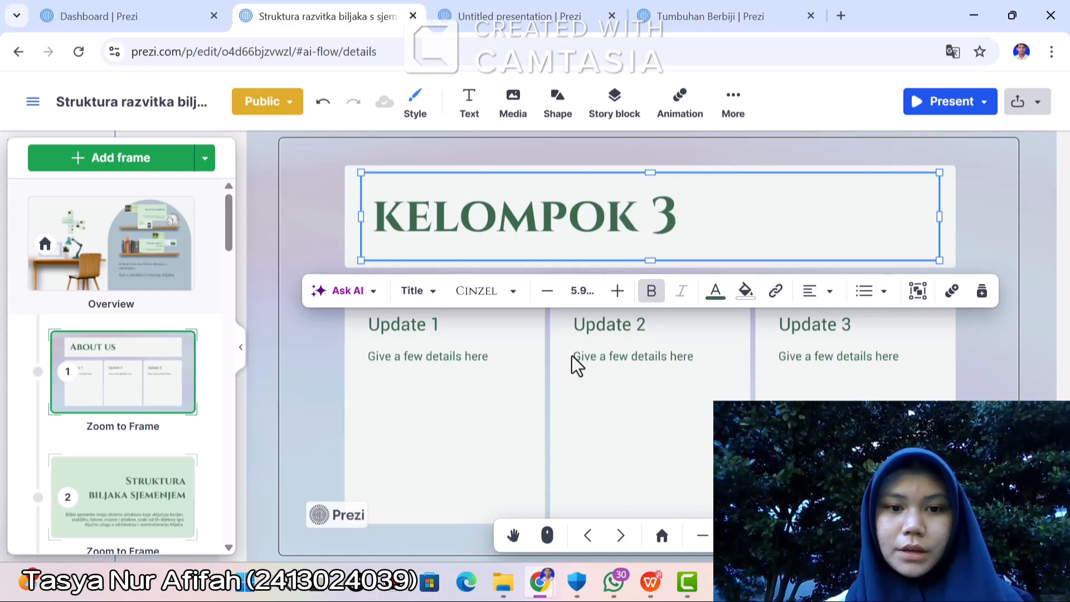
Replace the second frame's title with "STRUKTUR TUMBUHAN BERBIJI".
{"action": "left_click", "coordinate": [476, 403]}
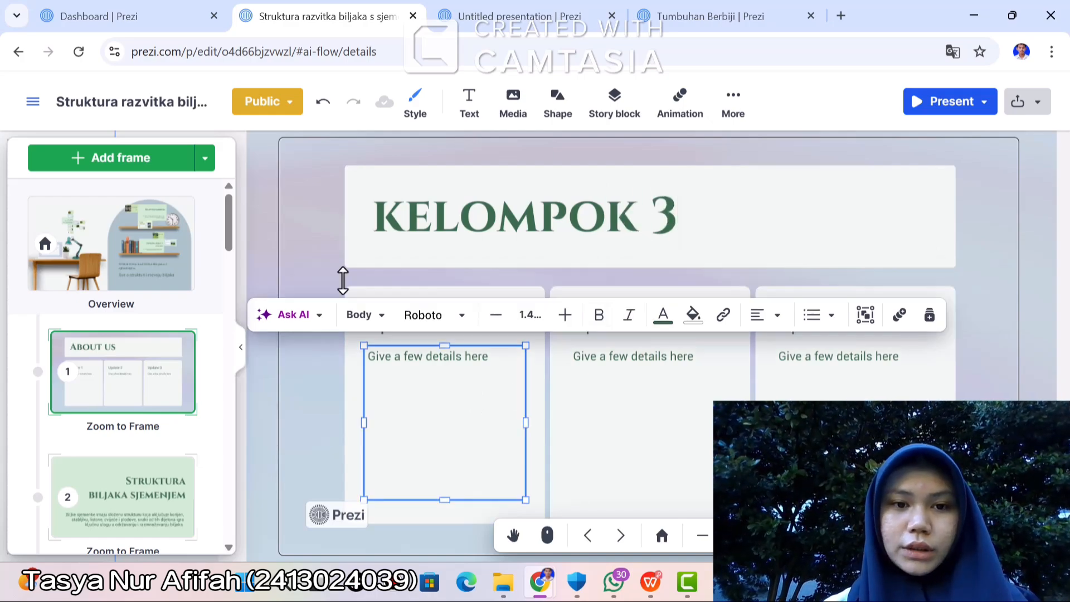
{"action": "left_click", "coordinate": [123, 258]}
{"action": "left_click", "coordinate": [124, 496]}
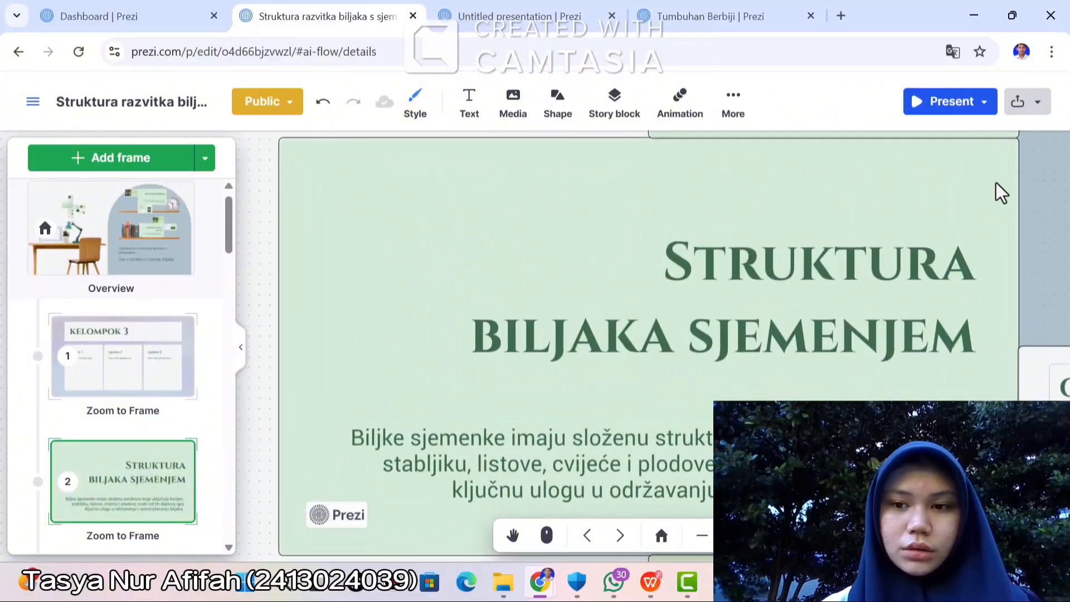
{"action": "left_click", "coordinate": [961, 282]}
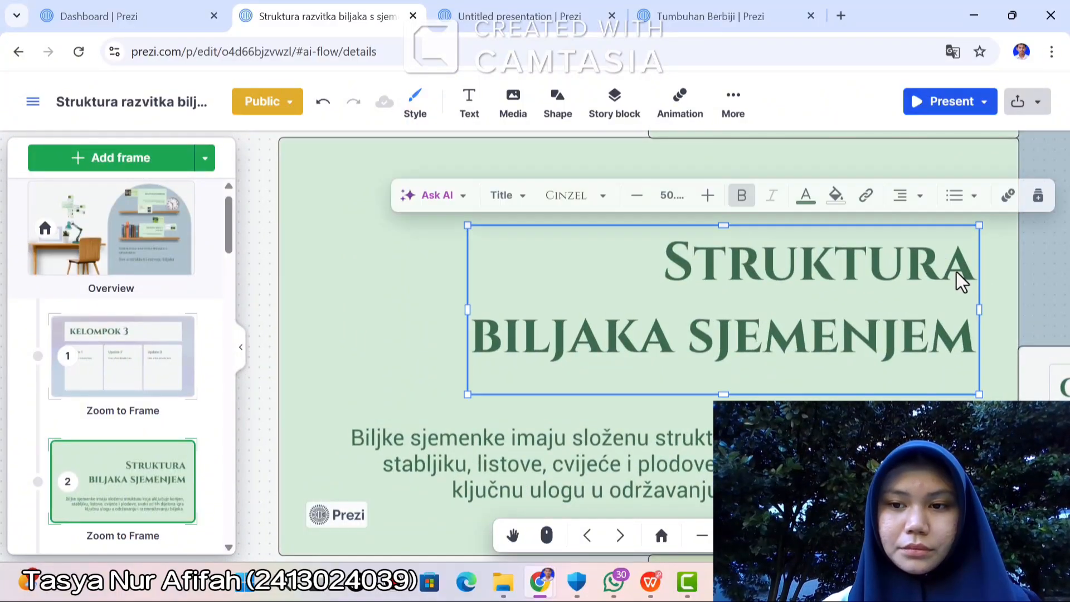
{"action": "left_click", "coordinate": [965, 350]}
{"action": "key", "text": "BackSpace"}
{"action": "key", "text": "BackSpace"}
{"action": "key", "text": "BackSpace"}
{"action": "key", "text": "BackSpace"}
{"action": "key", "text": "BackSpace"}
{"action": "key", "text": "BackSpace"}
{"action": "key", "text": "BackSpace"}
{"action": "key", "text": "BackSpace"}
{"action": "key", "text": "BackSpace"}
{"action": "key", "text": "BackSpace"}
{"action": "key", "text": "BackSpace"}
{"action": "key", "text": "BackSpace"}
{"action": "key", "text": "BackSpace"}
{"action": "key", "text": "BackSpace"}
{"action": "key", "text": "BackSpace"}
{"action": "key", "text": "BackSpace"}
{"action": "key", "text": "BackSpace"}
{"action": "key", "text": "BackSpace"}
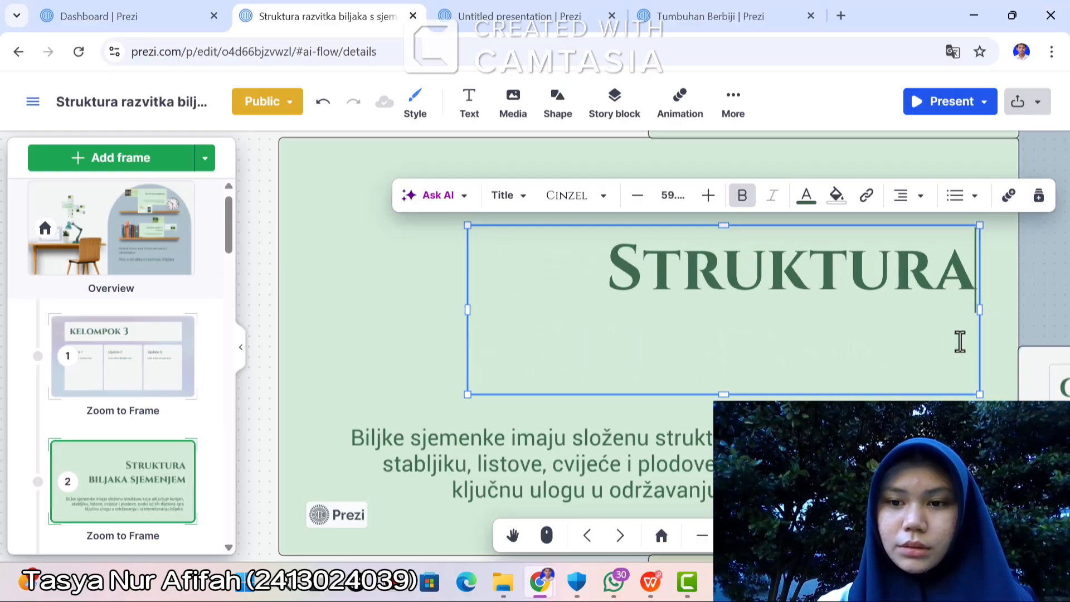
{"action": "key", "text": "BackSpace"}
{"action": "key", "text": "BackSpace"}
{"action": "key", "text": "BackSpace"}
{"action": "key", "text": "BackSpace"}
{"action": "key", "text": "BackSpace"}
{"action": "key", "text": "BackSpace"}
{"action": "key", "text": "BackSpace"}
{"action": "key", "text": "BackSpace"}
{"action": "key", "text": "BackSpace"}
{"action": "type", "text": "STRUK"}
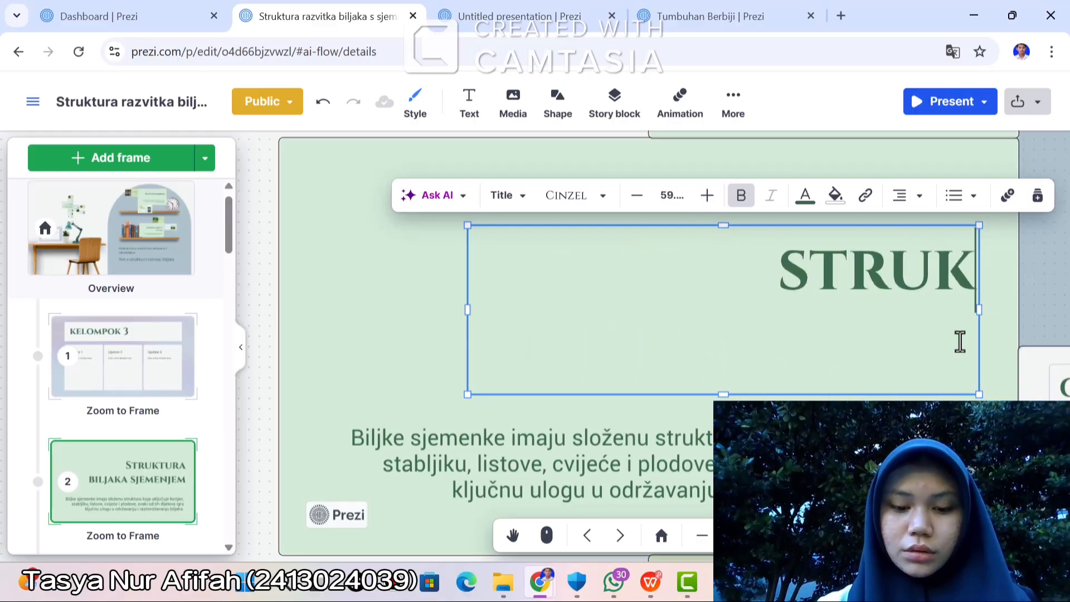
{"action": "type", "text": "TUR TU"}
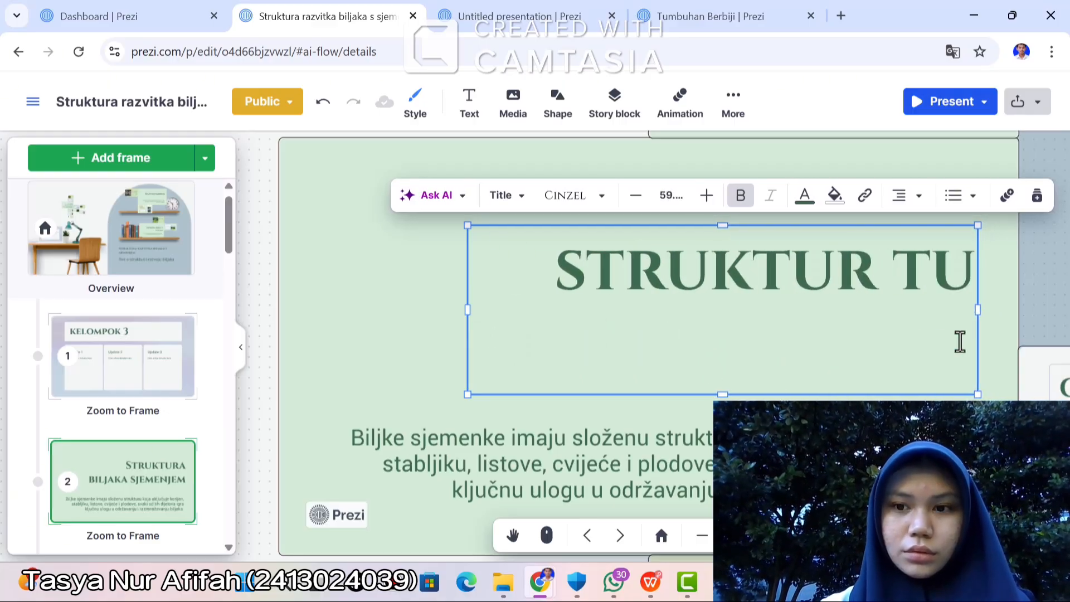
{"action": "type", "text": "MBUHAN BERBIJ"}
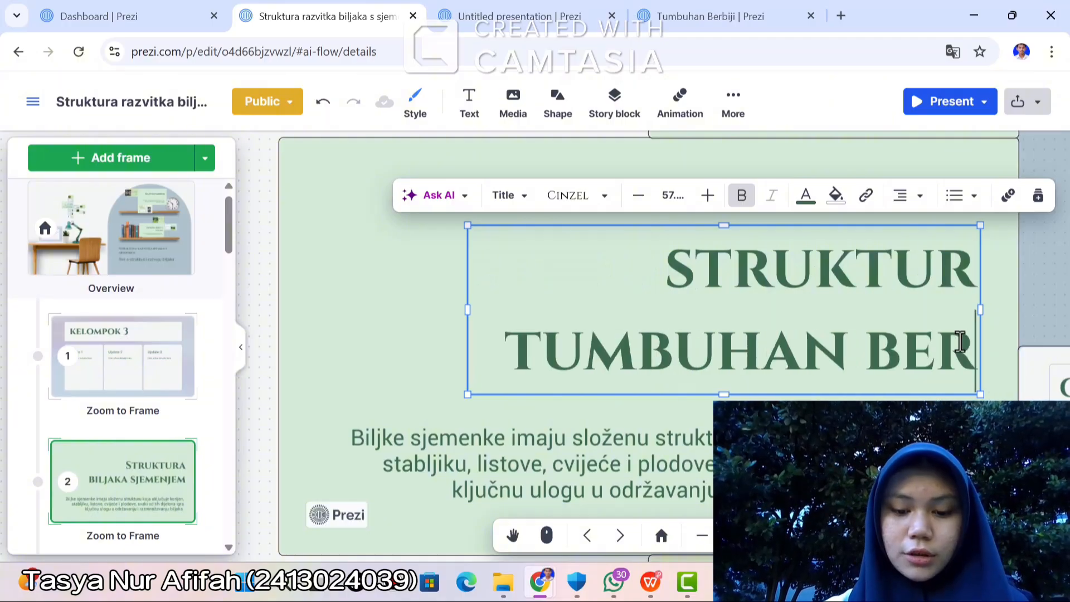
{"action": "type", "text": "I"}
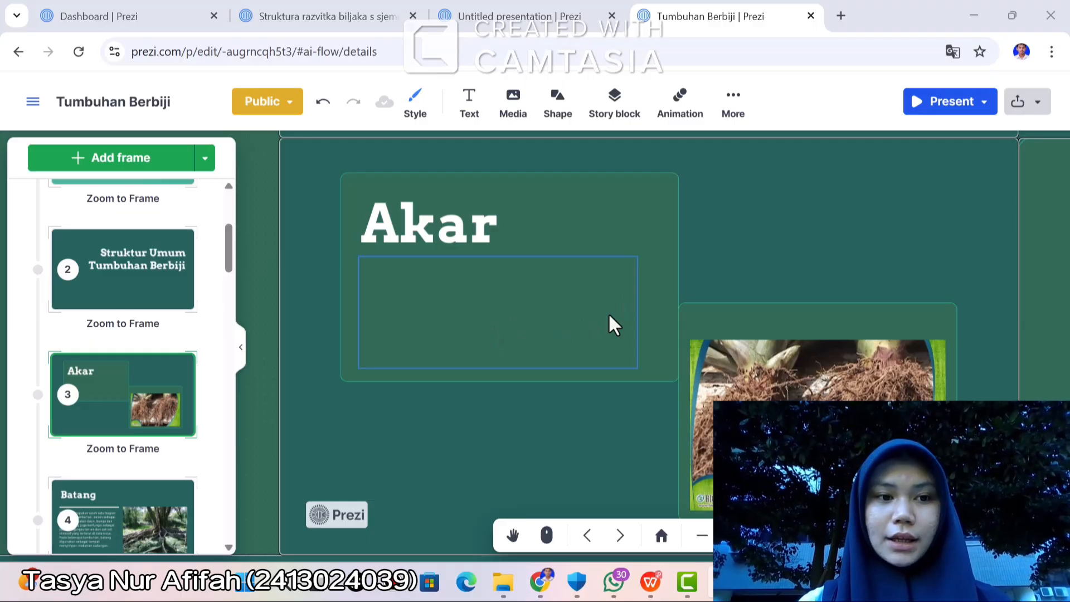
{"action": "scroll", "coordinate": [231, 189], "scroll_direction": "up", "scroll_amount": 1}
{"action": "scroll", "coordinate": [232, 189], "scroll_direction": "up", "scroll_amount": 2}
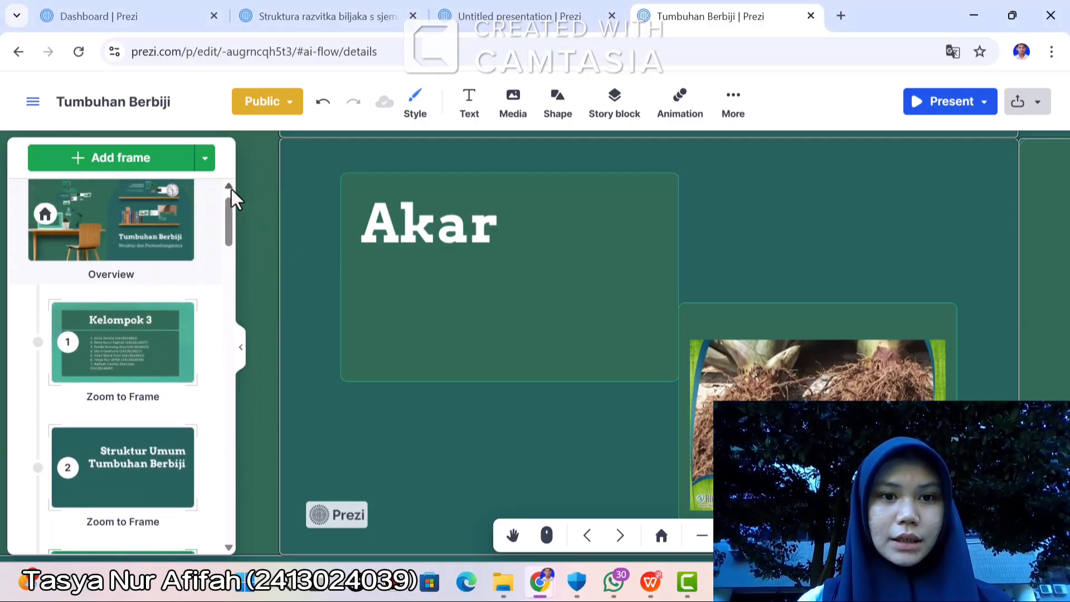
{"action": "left_click", "coordinate": [407, 103]}
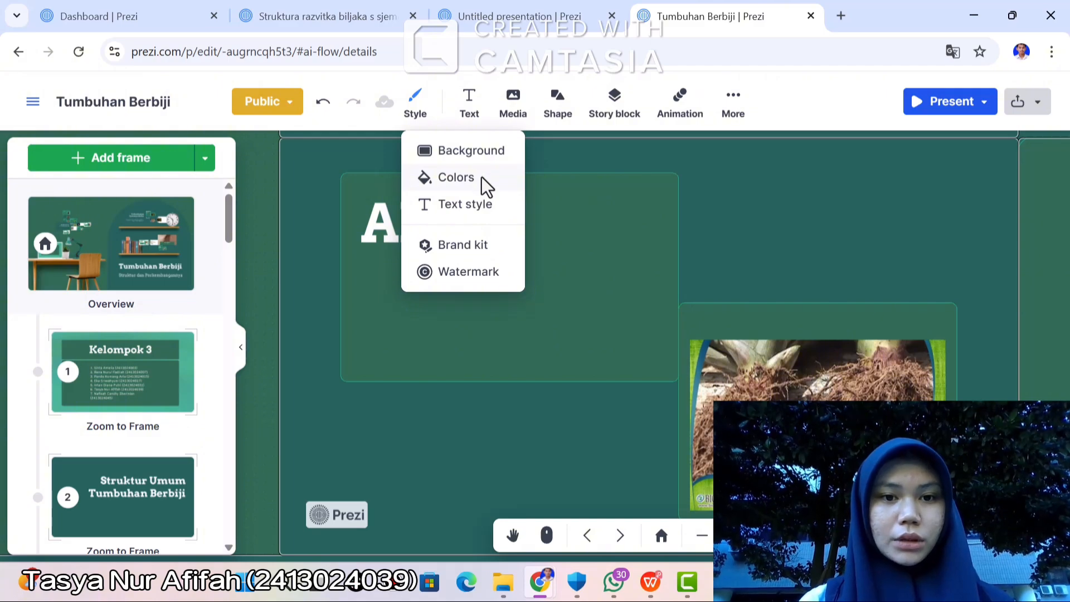
{"action": "left_click", "coordinate": [312, 167]}
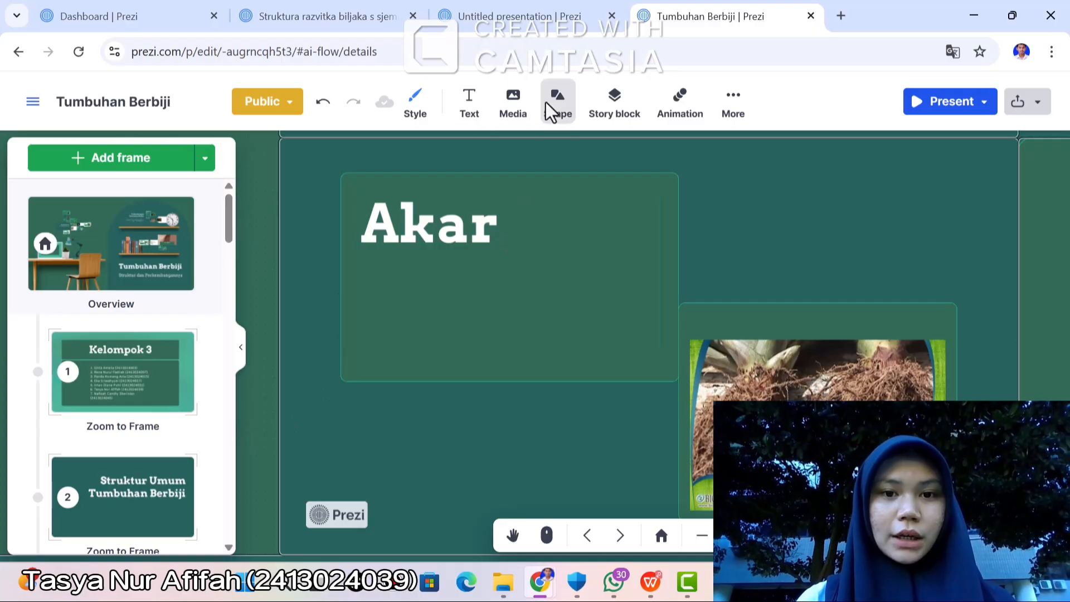
Delete the "Akar" title and the empty text box beneath it from the root frame.
{"action": "left_click", "coordinate": [566, 240]}
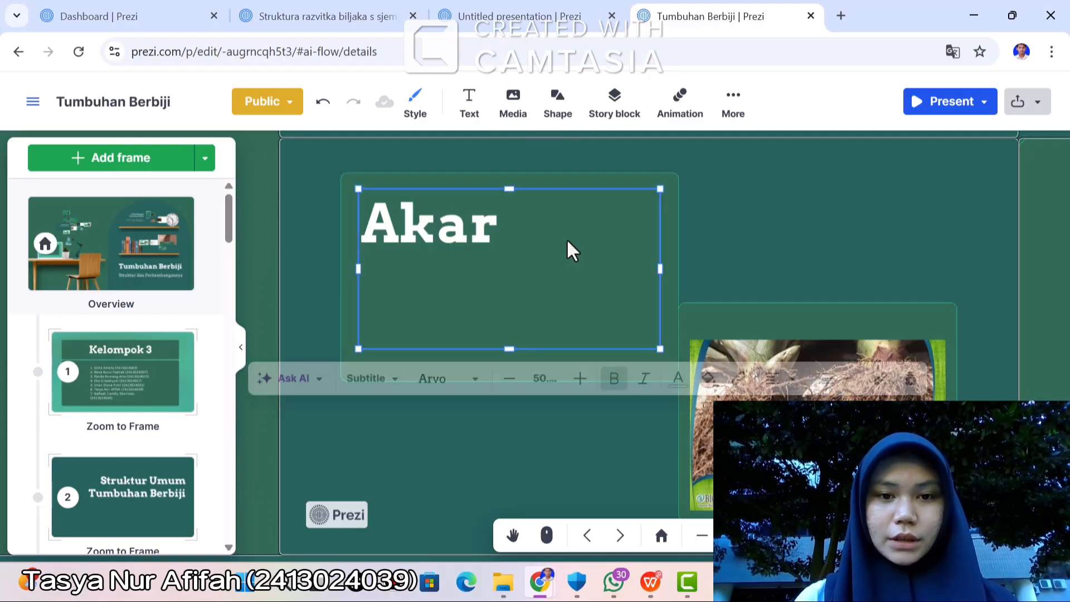
{"action": "key", "text": "Delete"}
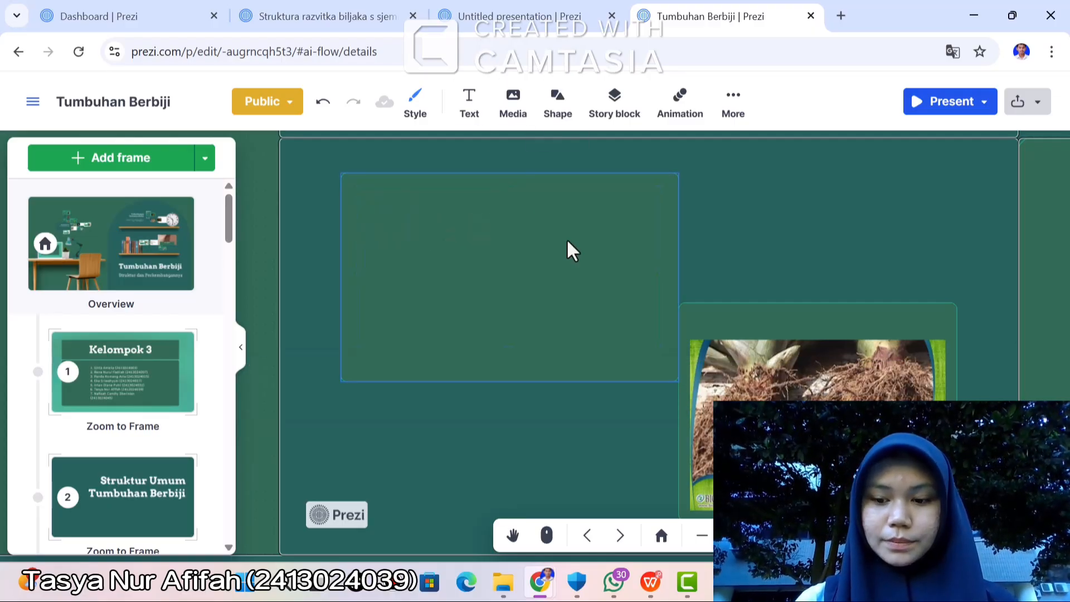
{"action": "left_click", "coordinate": [513, 301]}
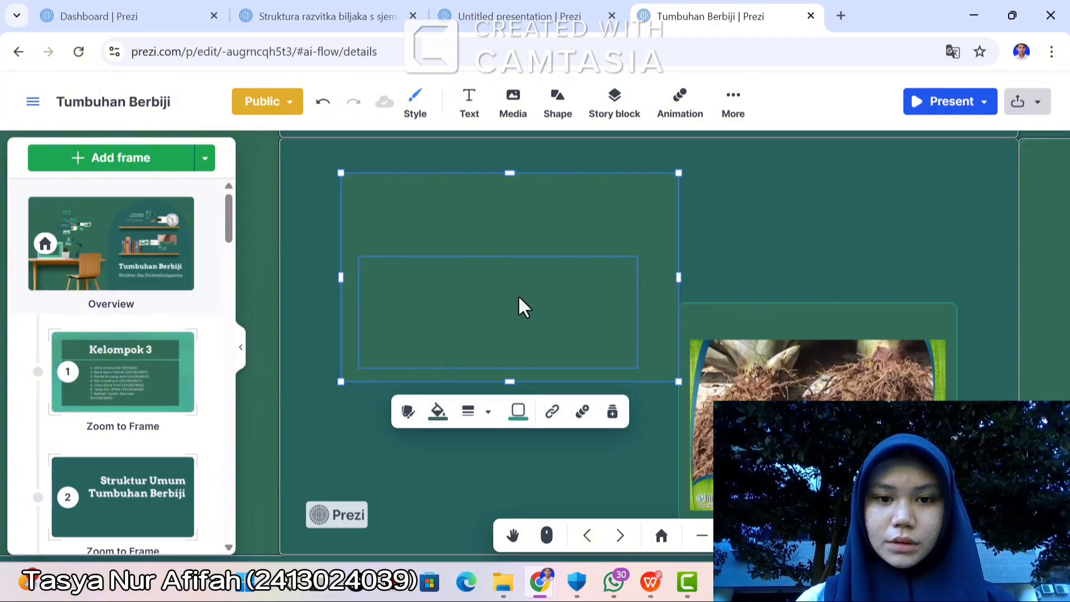
{"action": "left_click", "coordinate": [518, 295]}
{"action": "key", "text": "Delete"}
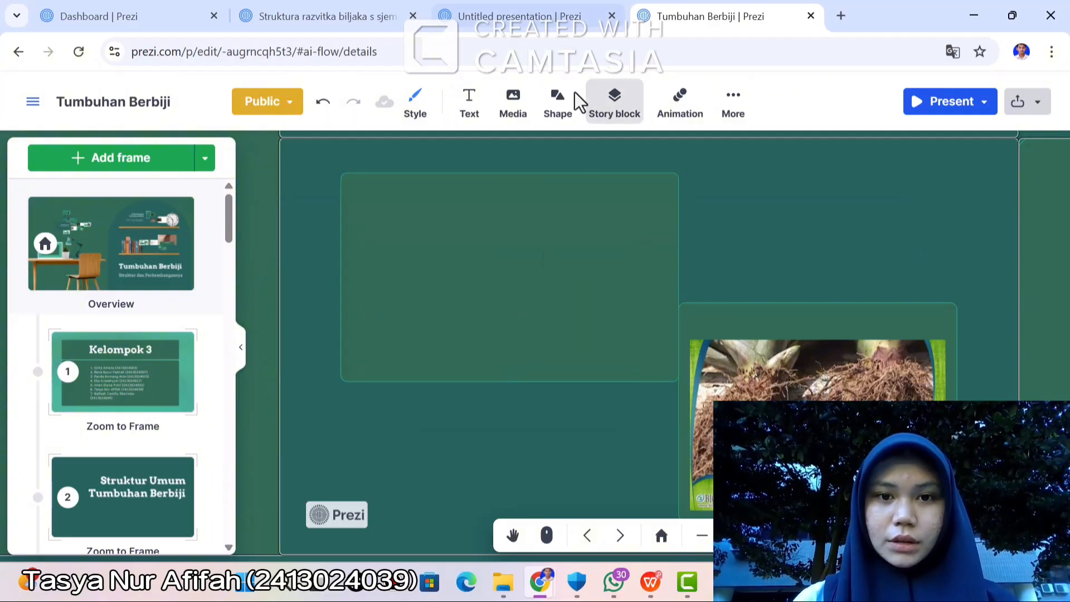
Add a new text box reading "AKAR" to the root frame.
{"action": "left_click", "coordinate": [464, 107]}
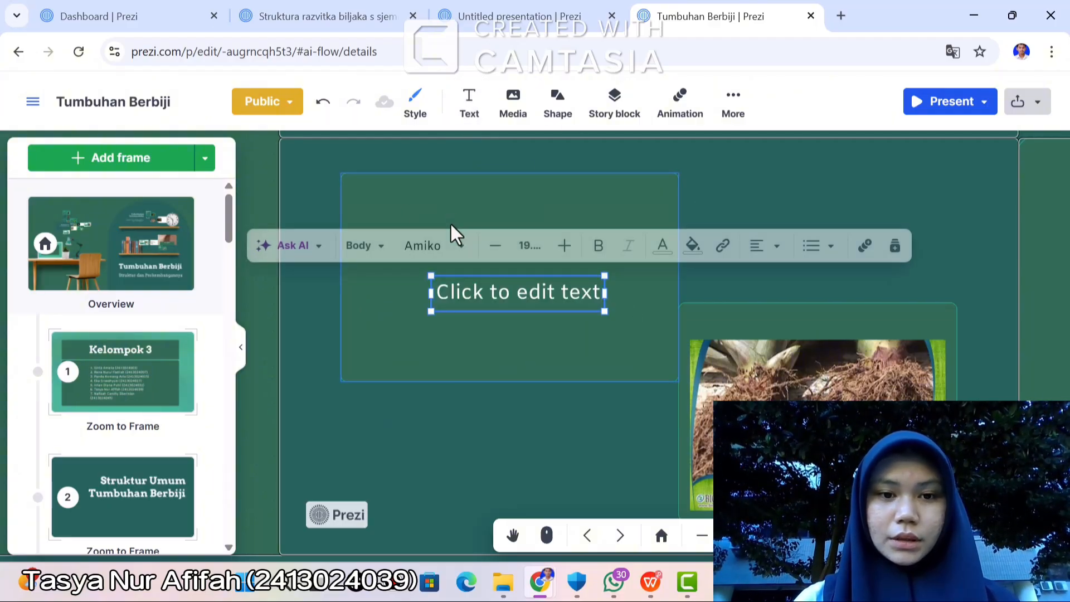
{"action": "left_click", "coordinate": [594, 297]}
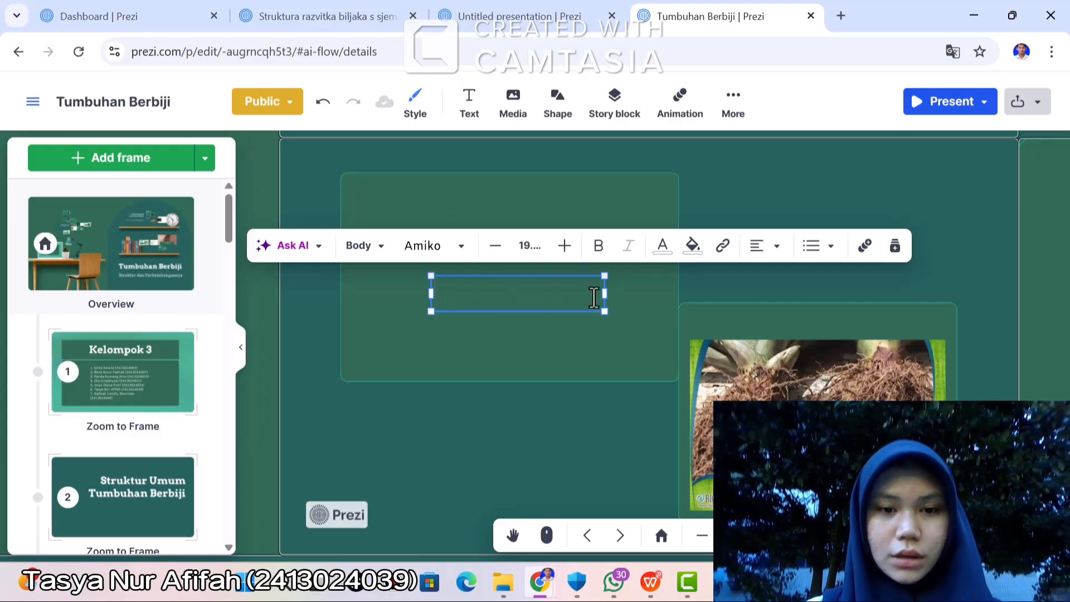
{"action": "type", "text": "AKAR"}
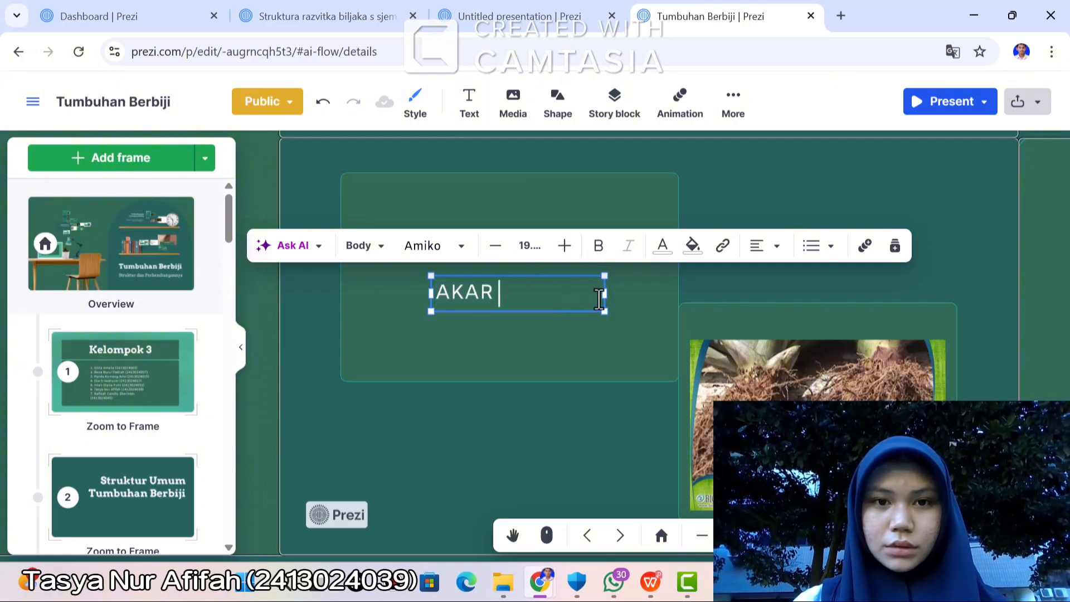
{"action": "left_click", "coordinate": [683, 318]}
{"action": "left_click", "coordinate": [702, 220]}
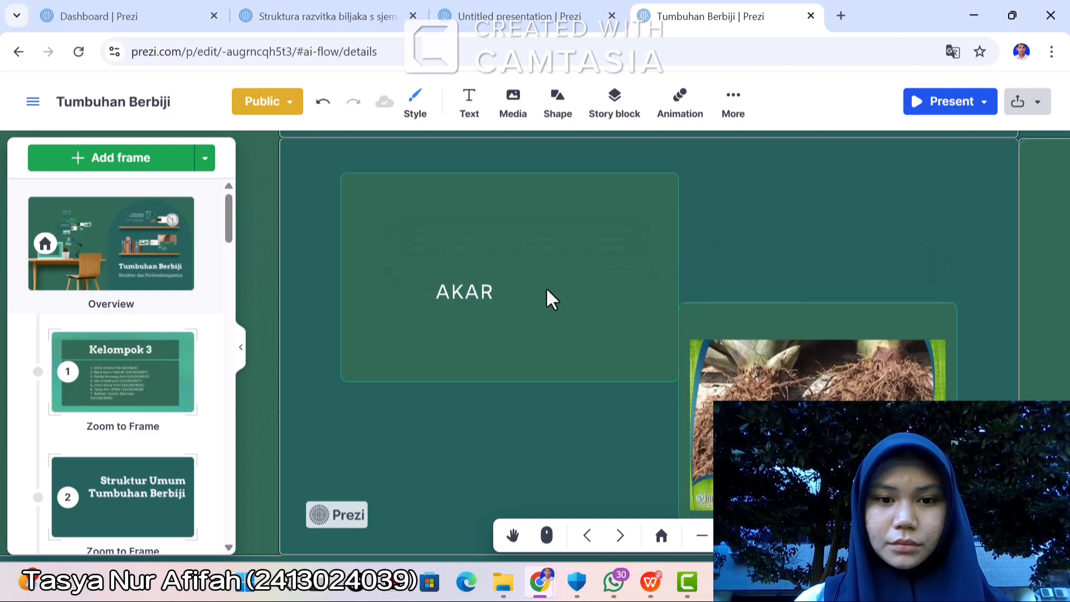
Move the "AKAR" text into the upper-left corner of the green card.
{"action": "left_click", "coordinate": [449, 296]}
{"action": "left_click_drag", "start_coordinate": [379, 198], "coordinate": [369, 196]}
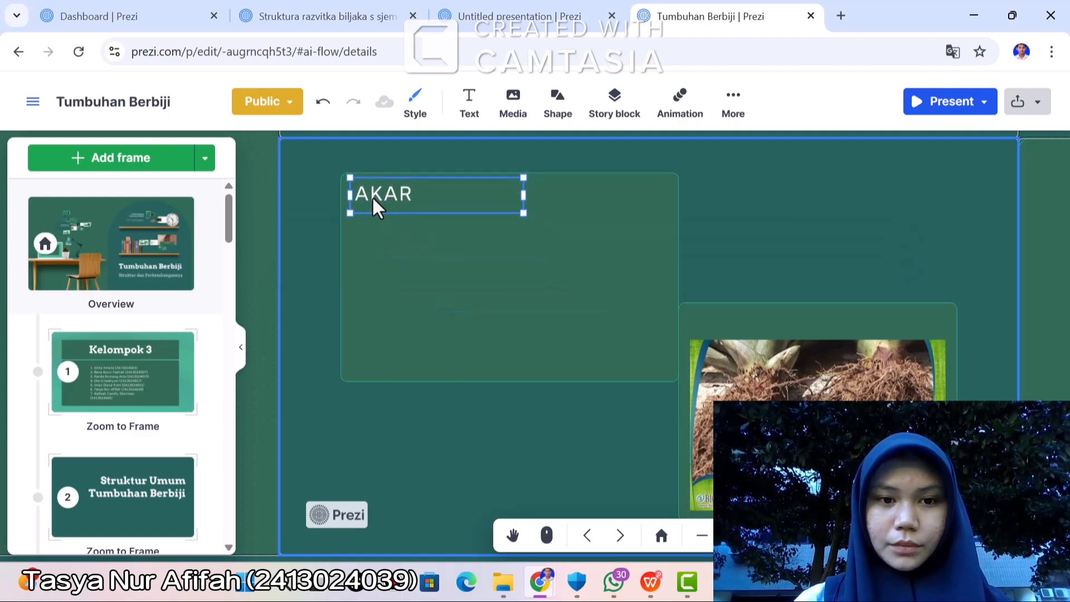
{"action": "left_click", "coordinate": [397, 289]}
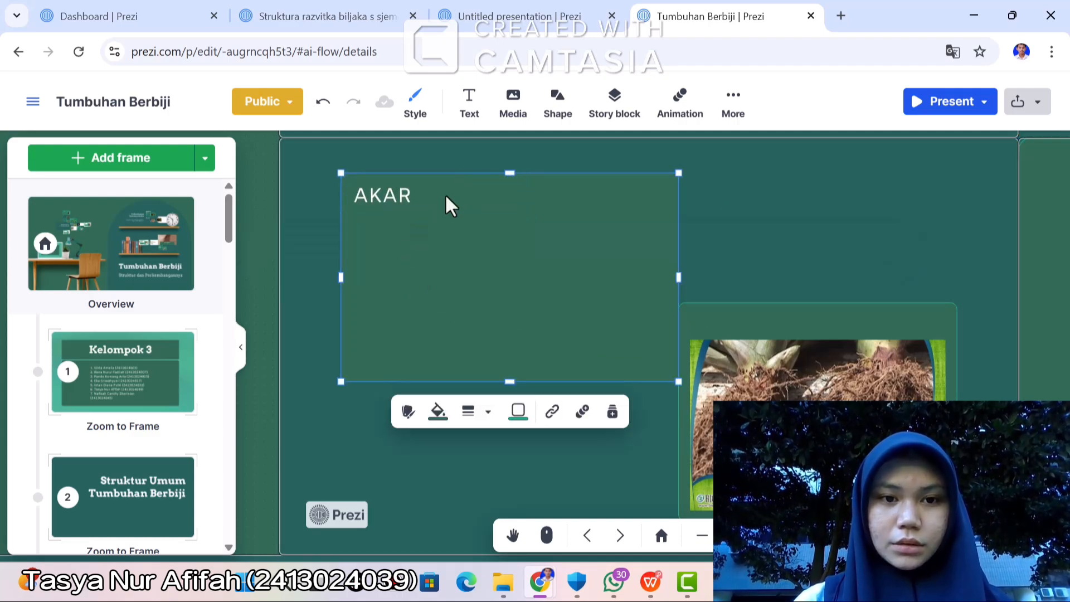
{"action": "left_click", "coordinate": [437, 201]}
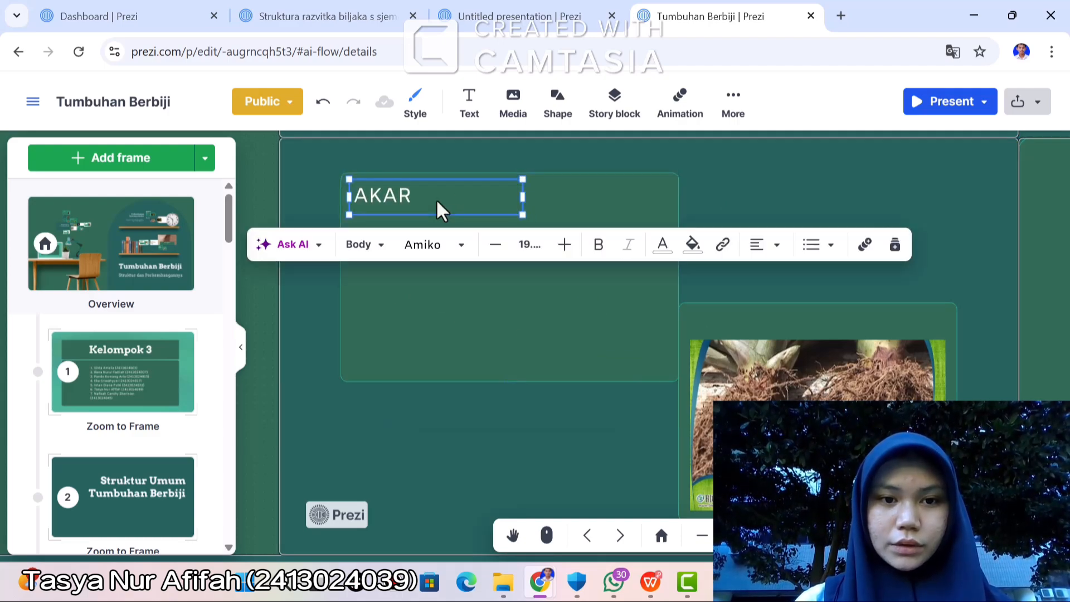
{"action": "left_click", "coordinate": [403, 329]}
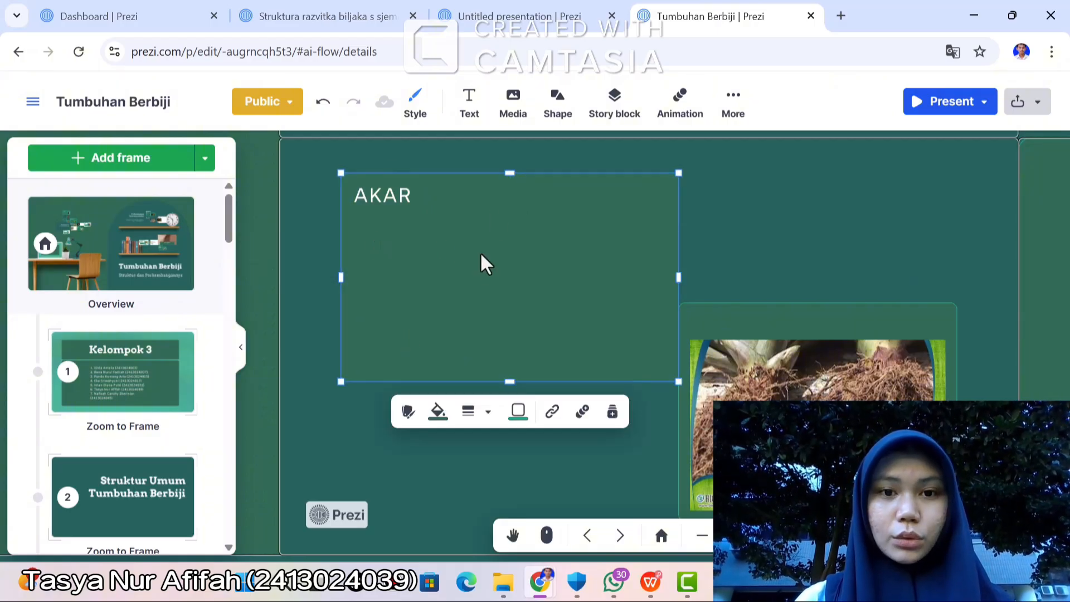
Add a second text box and paste in the paragraph beginning "akar adalah organ tumbuhan yang berperan penting".
{"action": "left_click", "coordinate": [469, 99]}
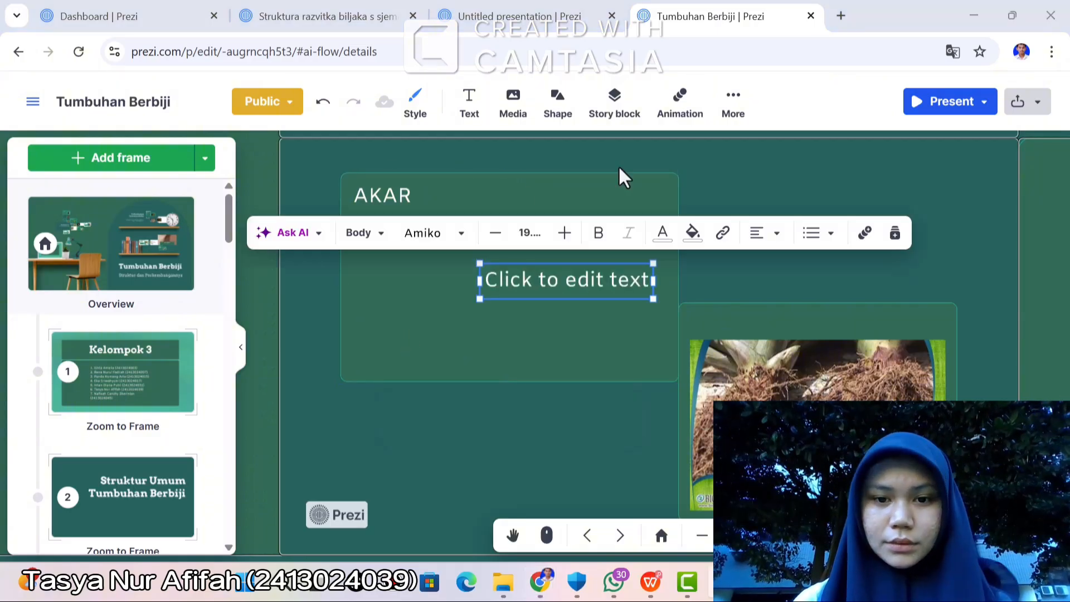
{"action": "left_click", "coordinate": [645, 278]}
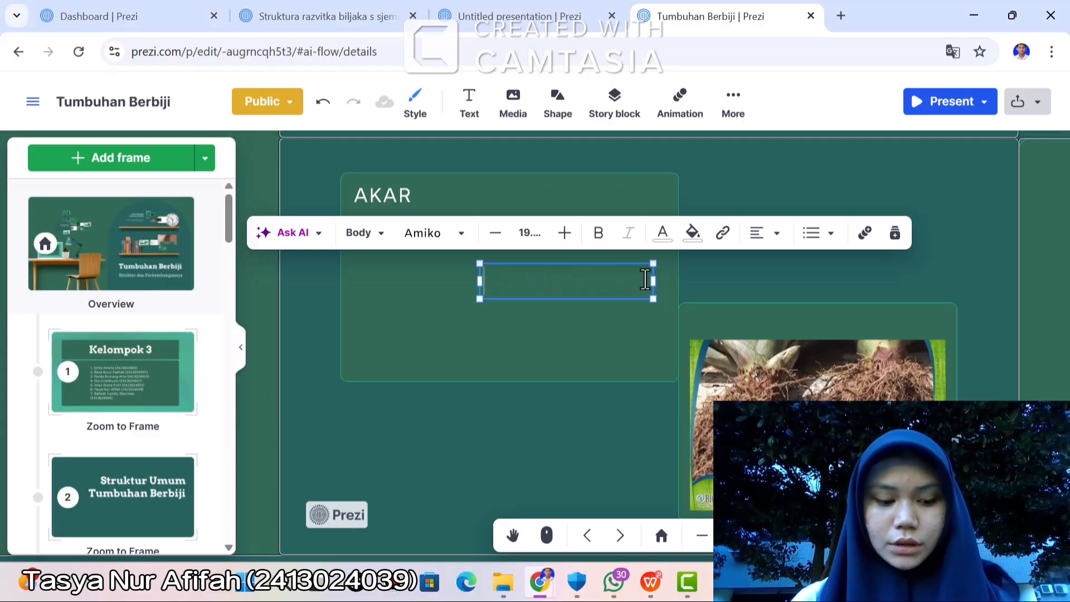
{"action": "key", "text": "ctrl+v"}
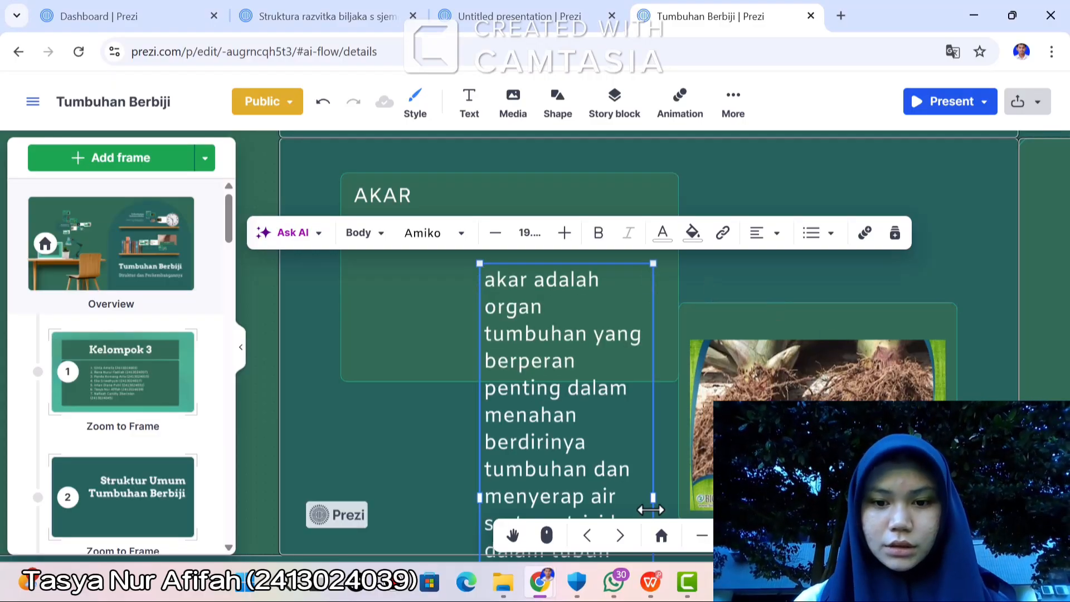
Try to reduce the pasted root paragraph's font size to 7.
{"action": "left_click", "coordinate": [490, 232]}
{"action": "left_click", "coordinate": [491, 233]}
{"action": "left_click", "coordinate": [491, 233]}
{"action": "left_click", "coordinate": [491, 233]}
{"action": "left_click", "coordinate": [491, 232]}
{"action": "left_click", "coordinate": [491, 233]}
{"action": "left_click", "coordinate": [492, 233]}
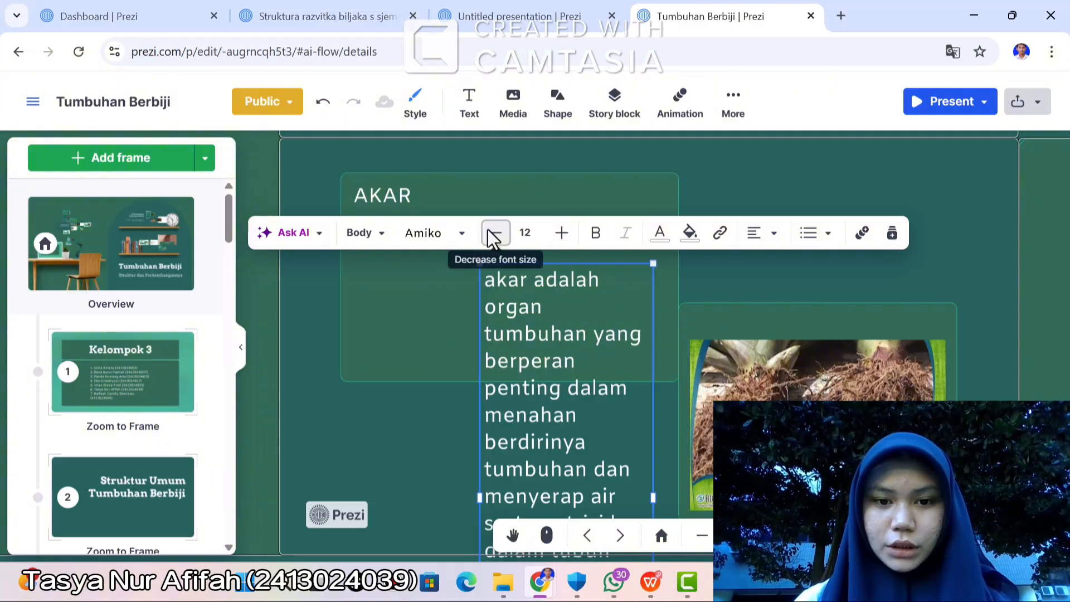
{"action": "left_click", "coordinate": [493, 233]}
{"action": "left_click", "coordinate": [493, 233]}
{"action": "left_click", "coordinate": [493, 232]}
{"action": "left_click", "coordinate": [493, 233]}
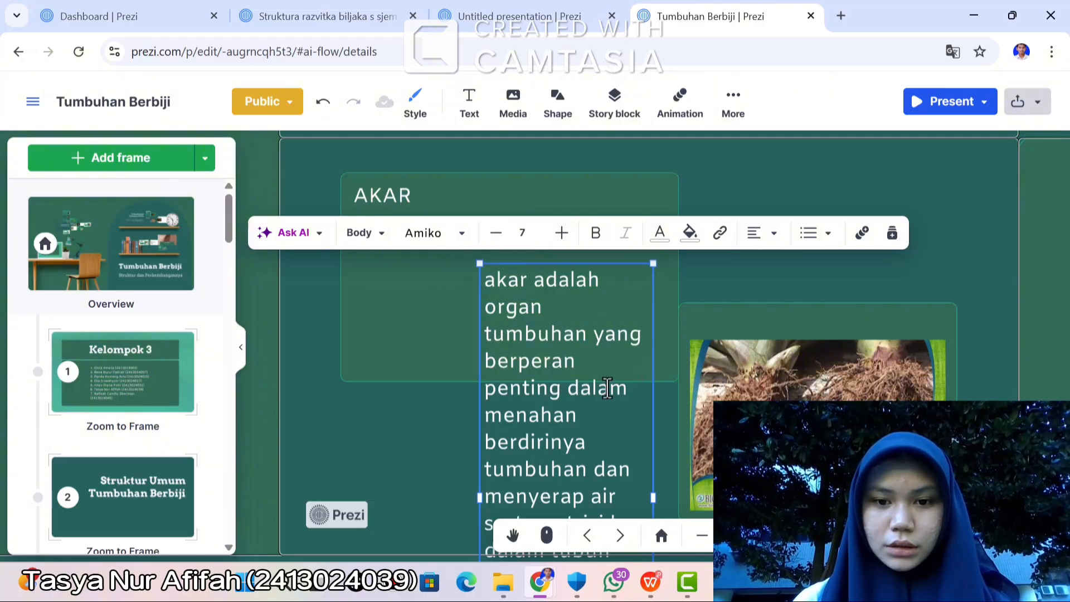
Widen the root paragraph's text box and move it directly beneath the "AKAR" heading.
{"action": "left_click_drag", "start_coordinate": [652, 497], "coordinate": [885, 497]}
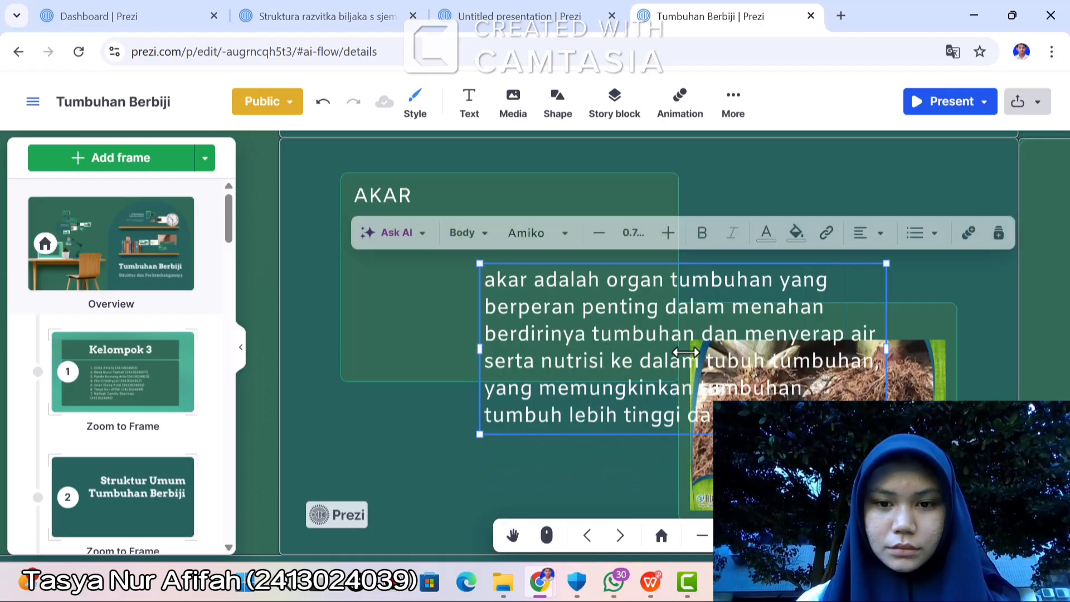
{"action": "left_click", "coordinate": [759, 196]}
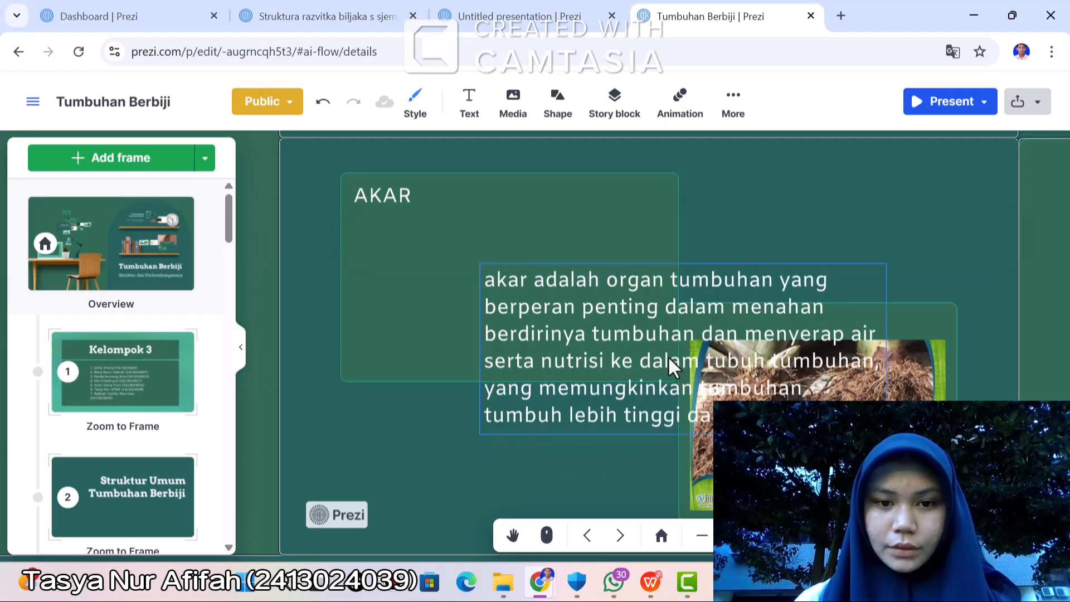
{"action": "left_click_drag", "start_coordinate": [651, 345], "coordinate": [530, 303]}
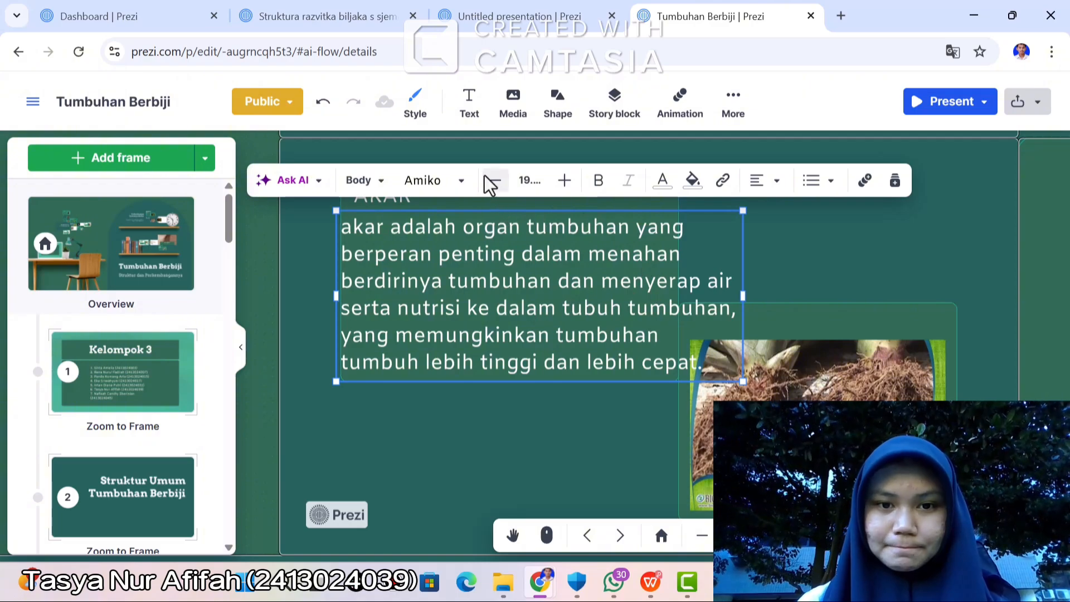
Reduce the root paragraph's font size to 11.
{"action": "left_click", "coordinate": [489, 183]}
{"action": "left_click", "coordinate": [488, 183]}
{"action": "left_click", "coordinate": [488, 183]}
{"action": "left_click", "coordinate": [489, 183]}
{"action": "left_click", "coordinate": [489, 183]}
{"action": "left_click", "coordinate": [489, 183]}
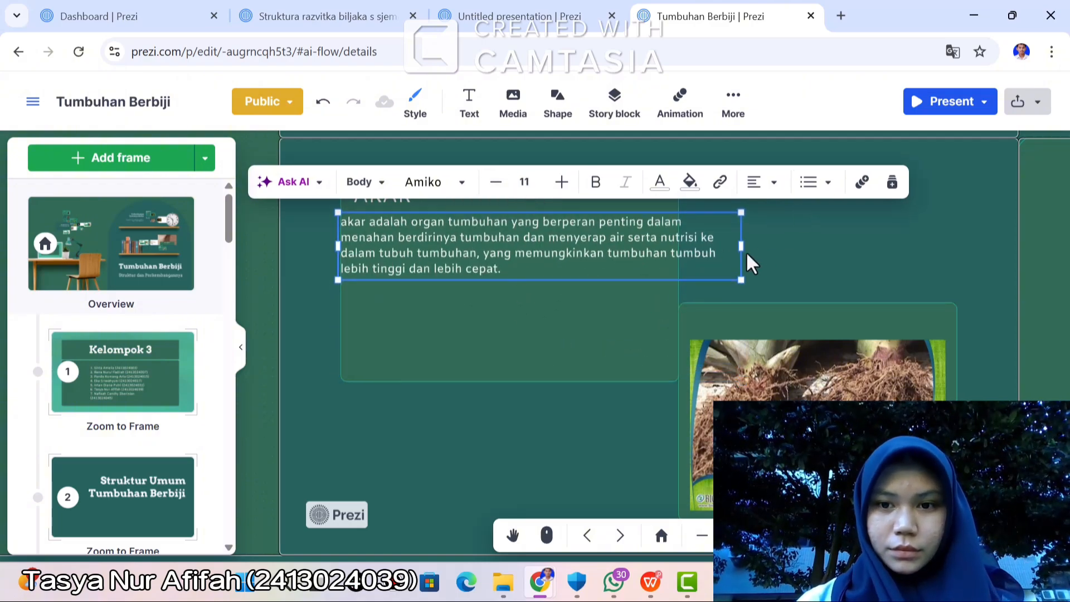
Narrow the root paragraph's text box to fit inside the green card and align it with the "AKAR" heading.
{"action": "left_click_drag", "start_coordinate": [742, 247], "coordinate": [573, 312]}
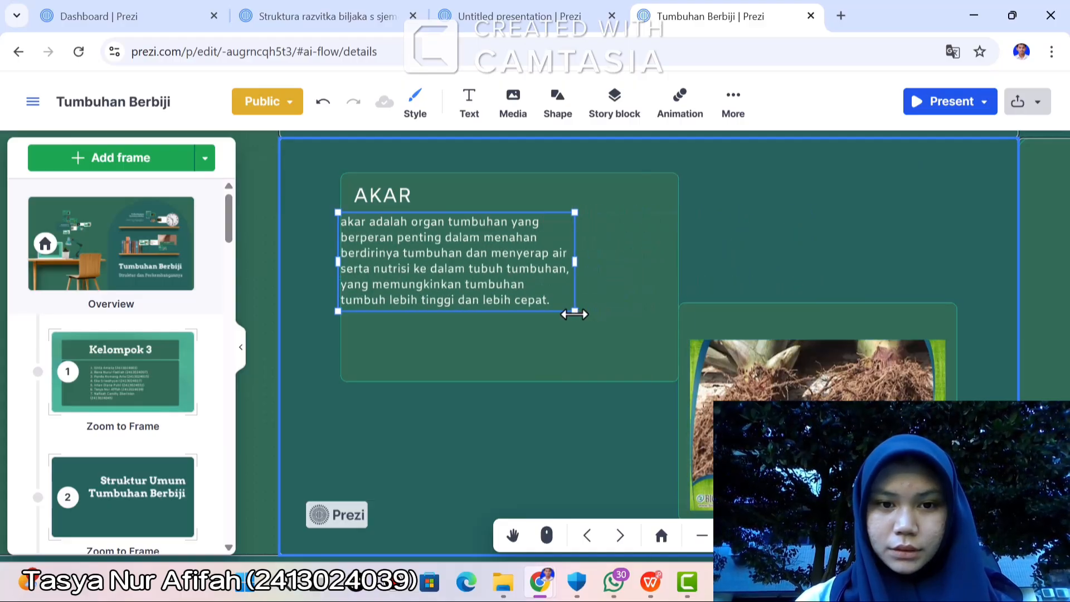
{"action": "mouse_move", "coordinate": [456, 269]}
{"action": "left_mouse_down"}
{"action": "mouse_move", "coordinate": [484, 292]}
{"action": "mouse_move", "coordinate": [467, 278]}
{"action": "left_mouse_up"}
{"action": "left_click", "coordinate": [470, 454]}
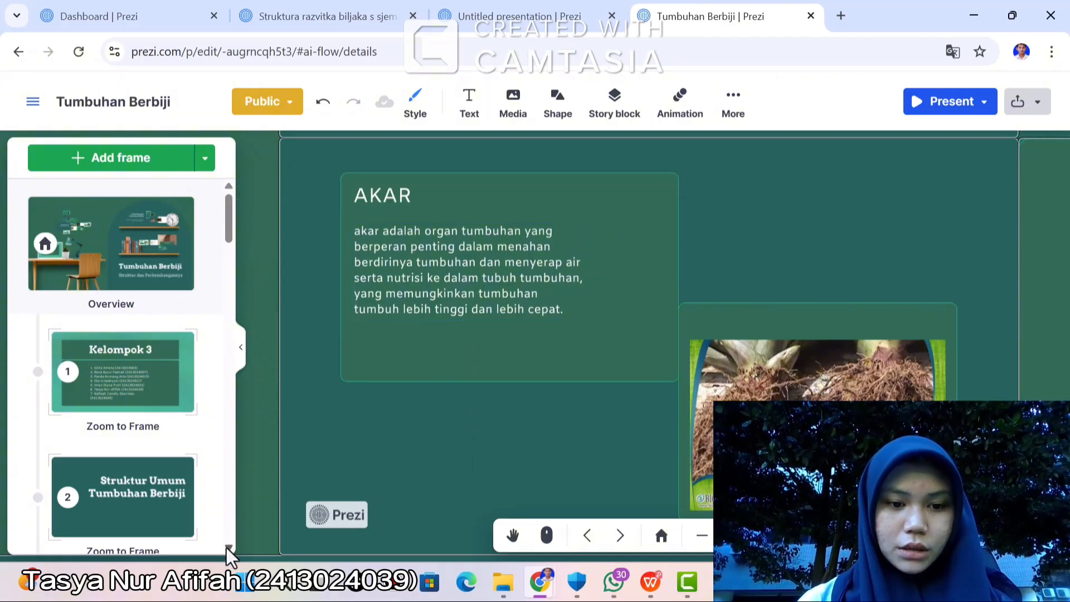
{"action": "scroll", "coordinate": [227, 547], "scroll_direction": "down", "scroll_amount": 6}
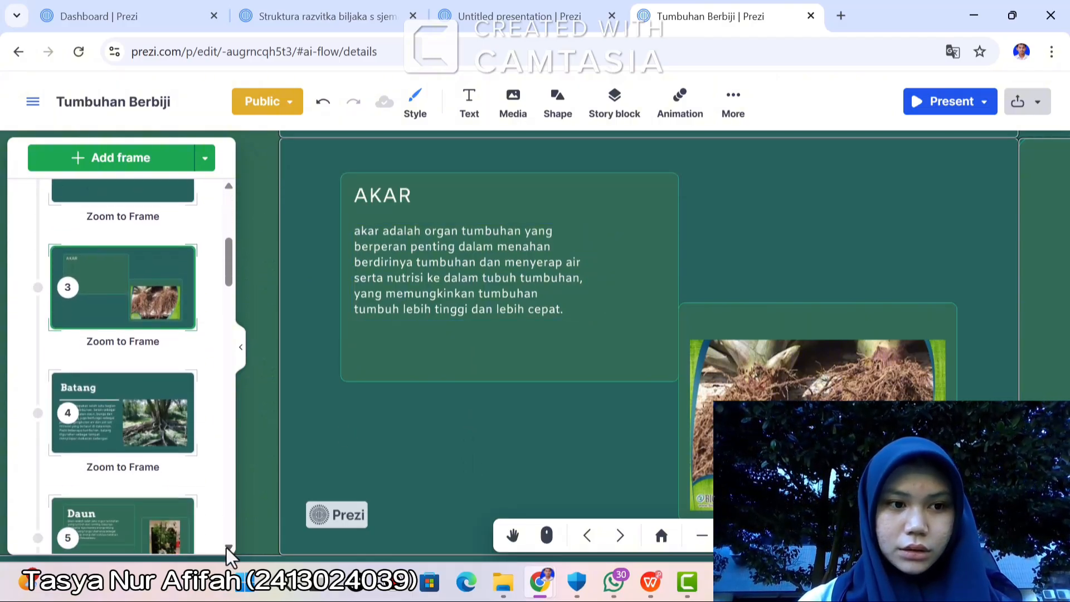
Shrink the tree photo on the Batang frame and place it in the frame's upper-right corner.
{"action": "scroll", "coordinate": [226, 547], "scroll_direction": "down", "scroll_amount": 5}
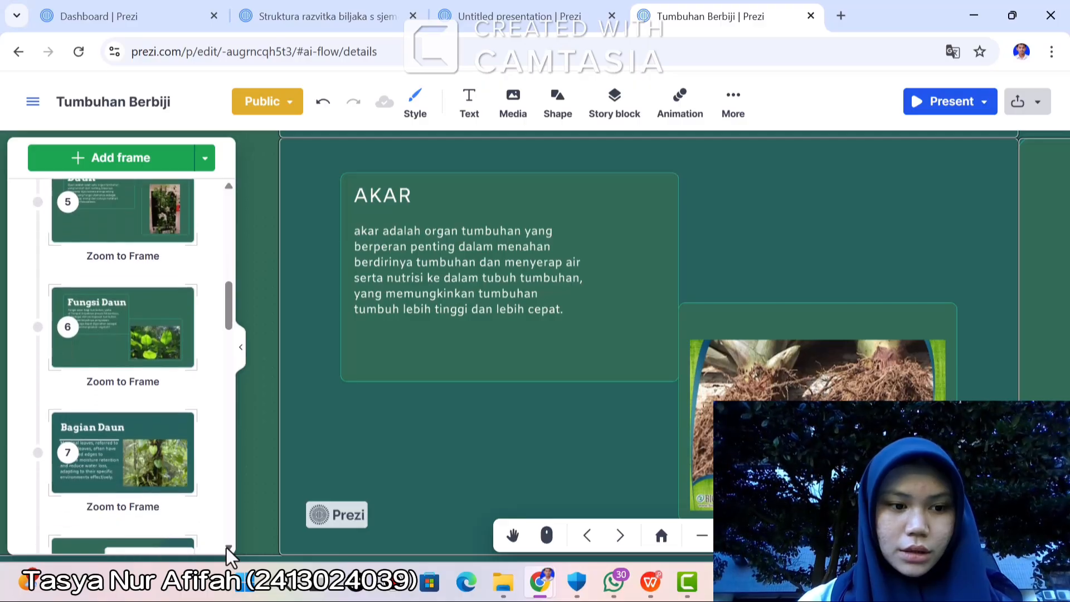
{"action": "scroll", "coordinate": [227, 547], "scroll_direction": "down", "scroll_amount": 5}
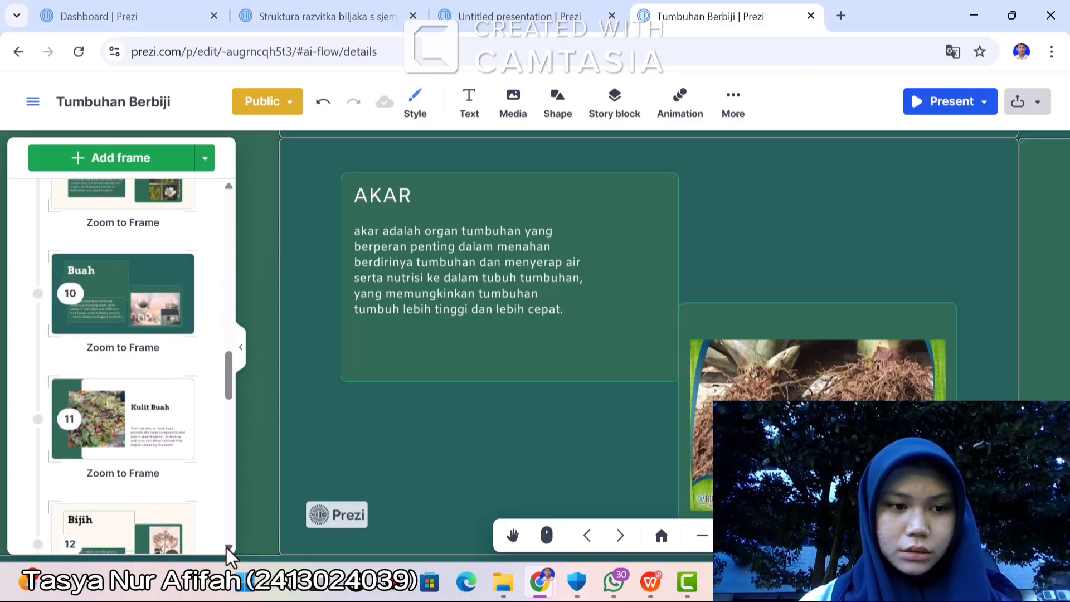
{"action": "scroll", "coordinate": [226, 547], "scroll_direction": "down", "scroll_amount": 5}
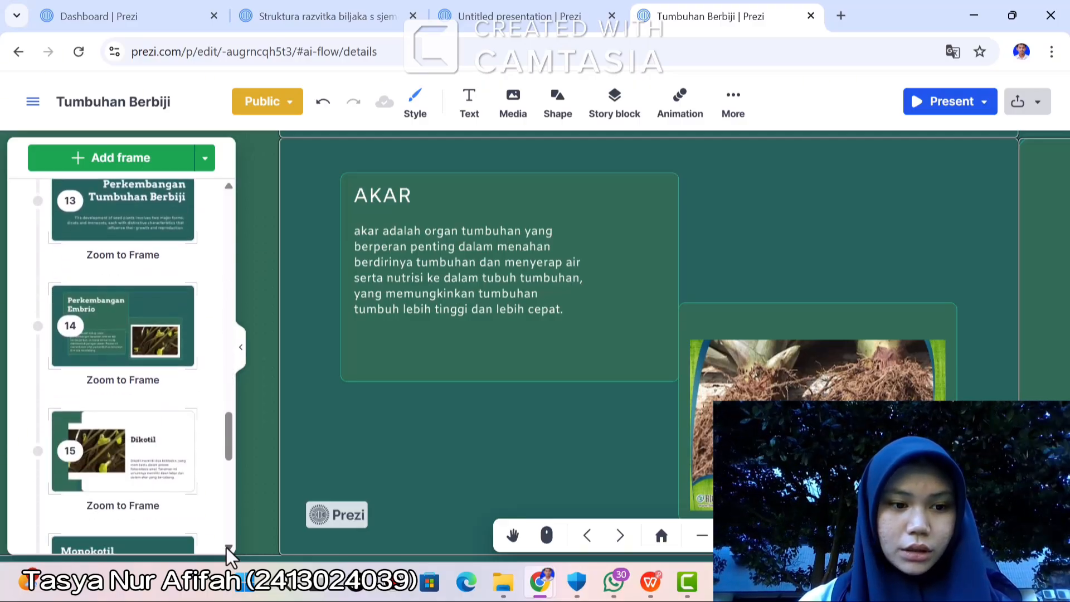
{"action": "scroll", "coordinate": [230, 543], "scroll_direction": "down", "scroll_amount": 6}
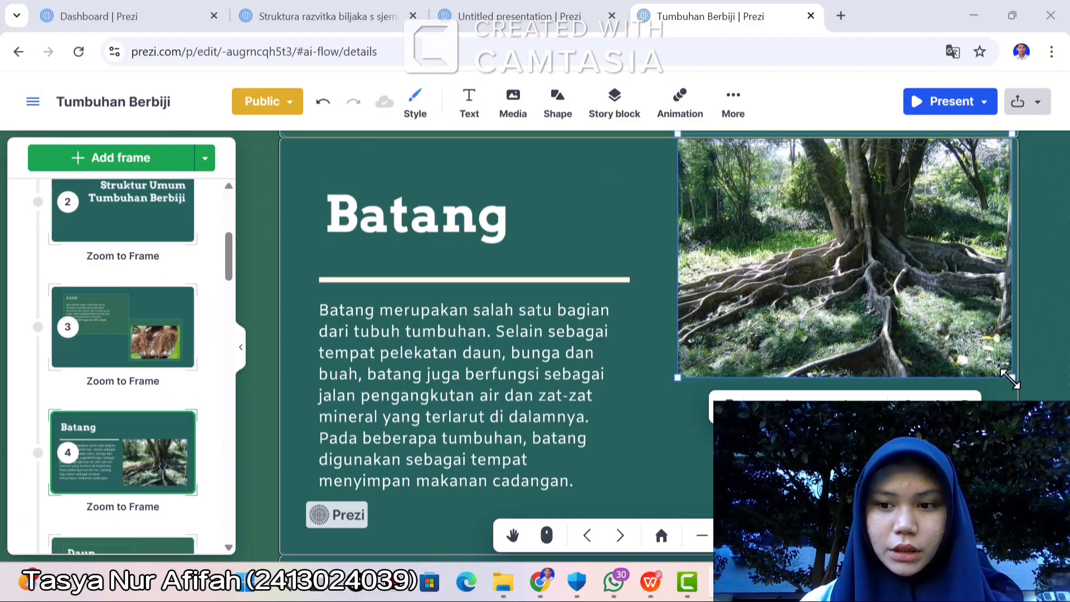
{"action": "left_click_drag", "start_coordinate": [1010, 379], "coordinate": [898, 329]}
{"action": "left_click_drag", "start_coordinate": [805, 230], "coordinate": [901, 240]}
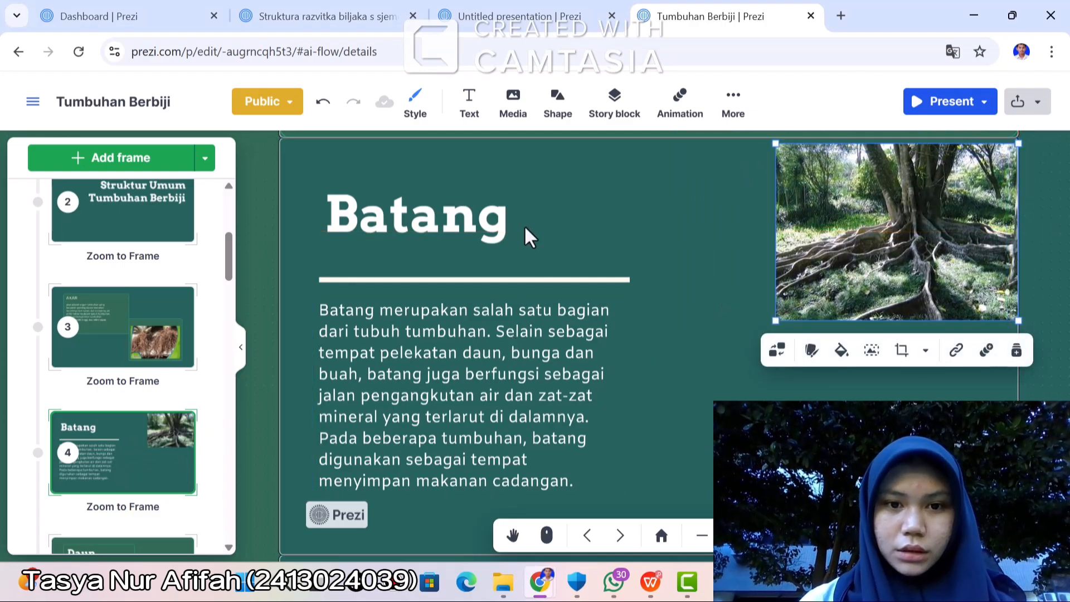
Shift the "Batang" heading closer to the frame's left edge and delete the divider line beneath it.
{"action": "left_click", "coordinate": [468, 222]}
{"action": "left_click_drag", "start_coordinate": [468, 222], "coordinate": [443, 223]}
{"action": "left_click", "coordinate": [446, 319]}
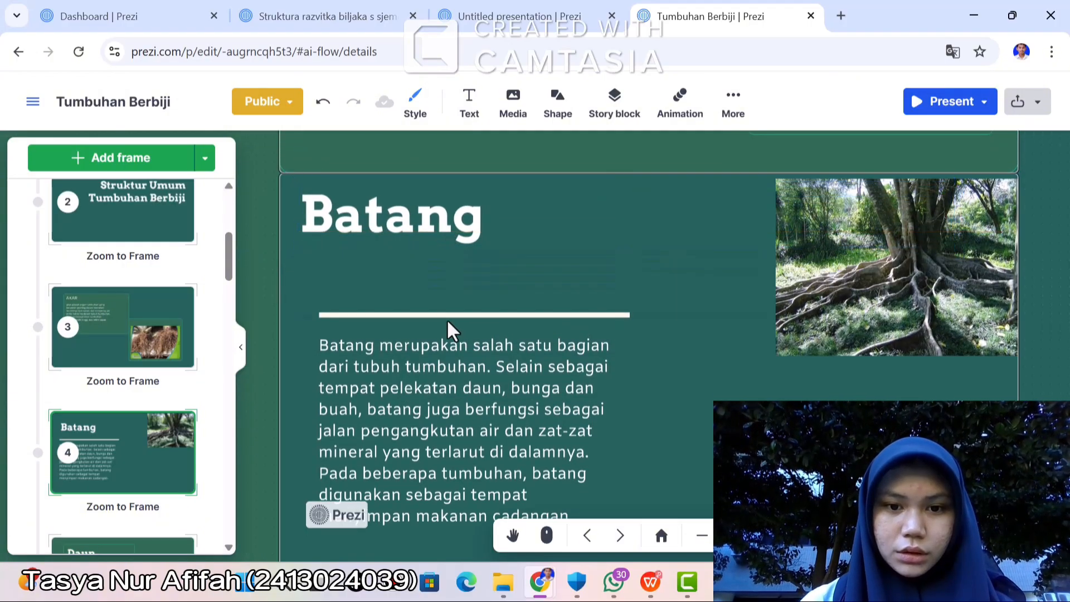
{"action": "left_click", "coordinate": [499, 316]}
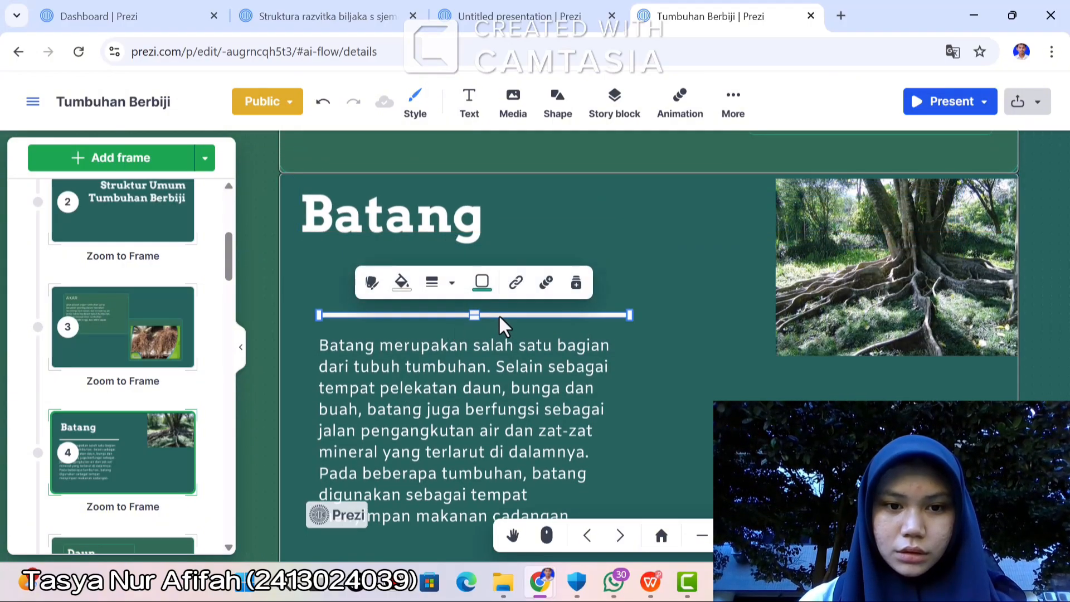
{"action": "left_click", "coordinate": [520, 315]}
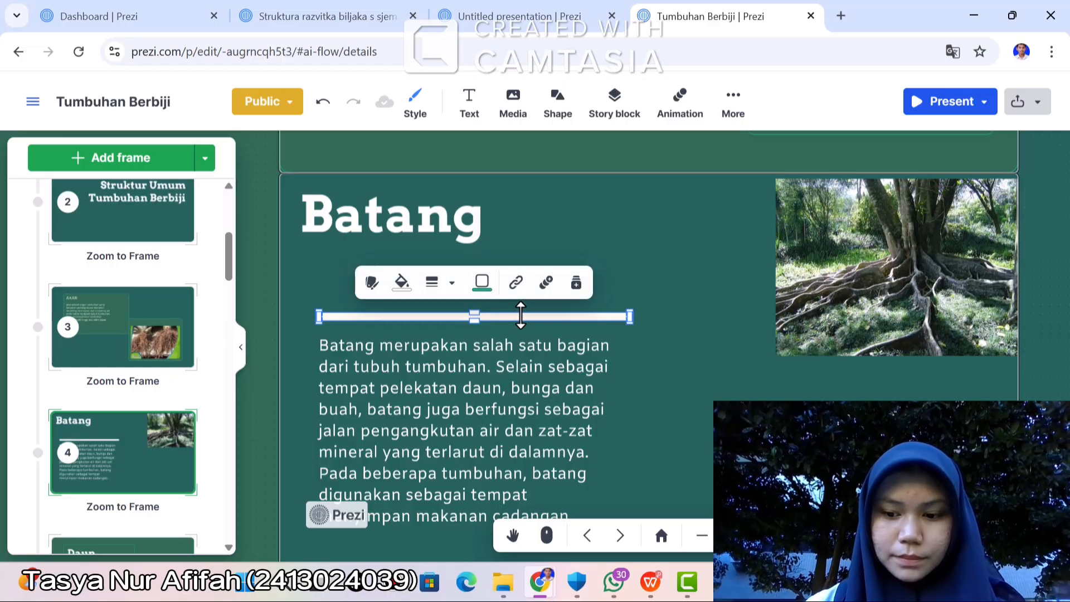
{"action": "left_click", "coordinate": [676, 326]}
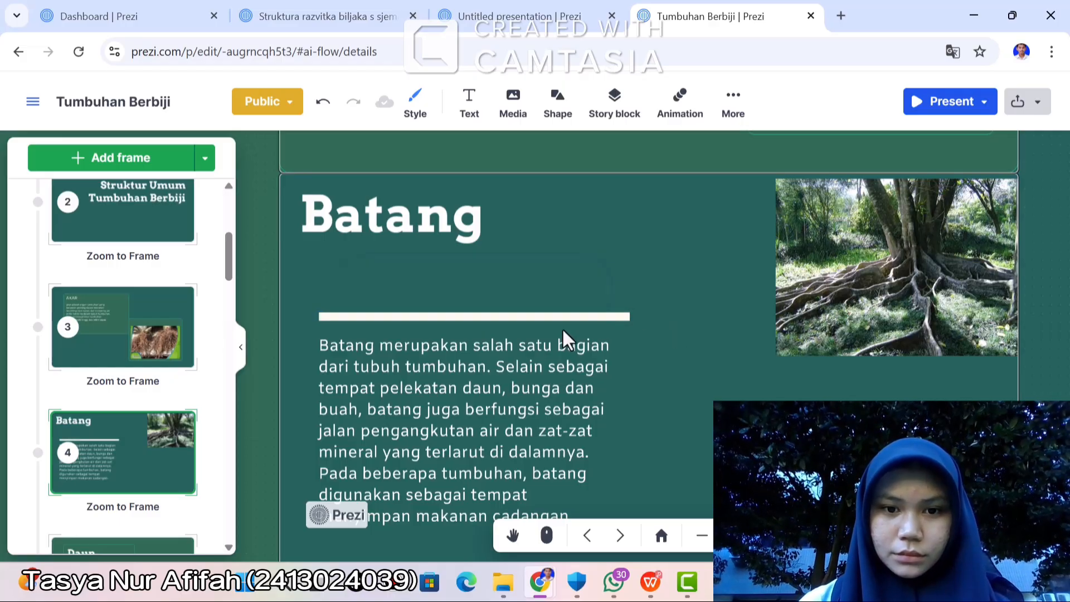
{"action": "left_click", "coordinate": [551, 312]}
{"action": "key", "text": "Delete"}
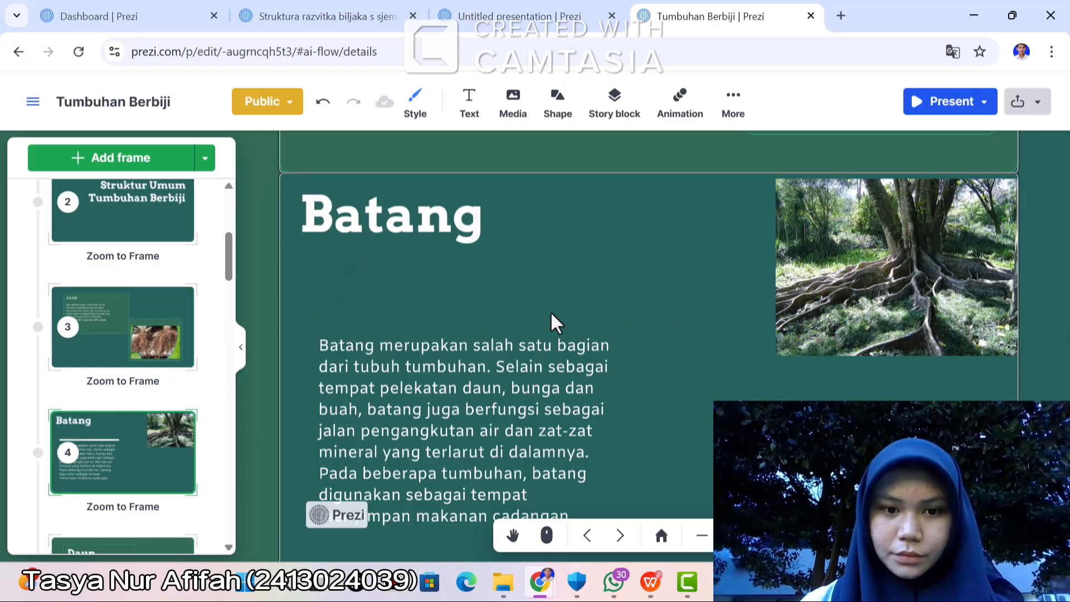
Move the stem paragraph directly beneath the "Batang" heading and check the AKAR frame's layout for comparison.
{"action": "left_click", "coordinate": [446, 410]}
{"action": "left_click_drag", "start_coordinate": [446, 410], "coordinate": [436, 327]}
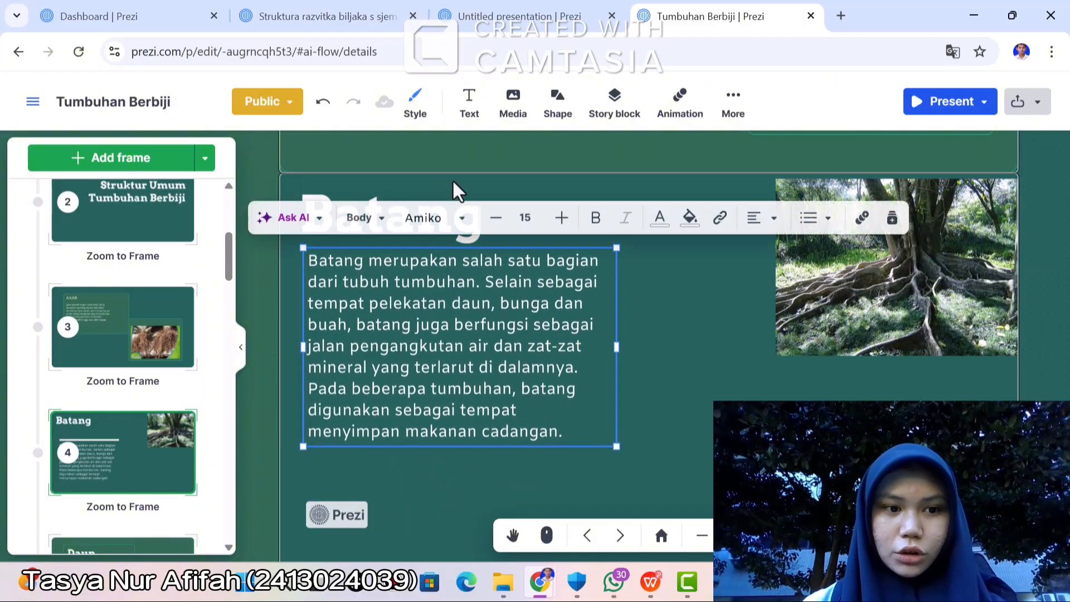
{"action": "left_click", "coordinate": [119, 352]}
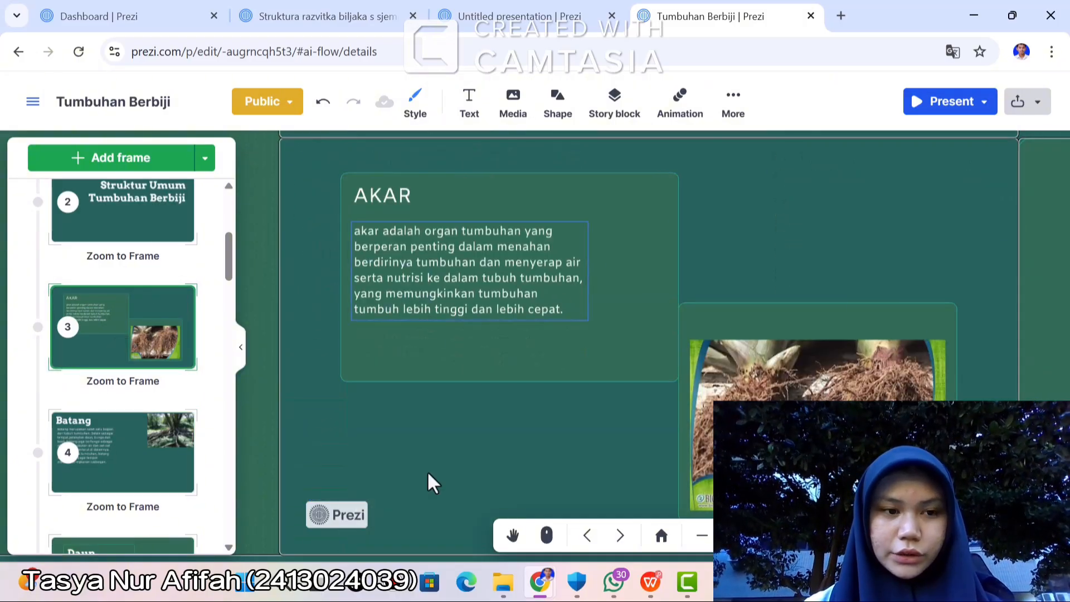
{"action": "left_click", "coordinate": [118, 456]}
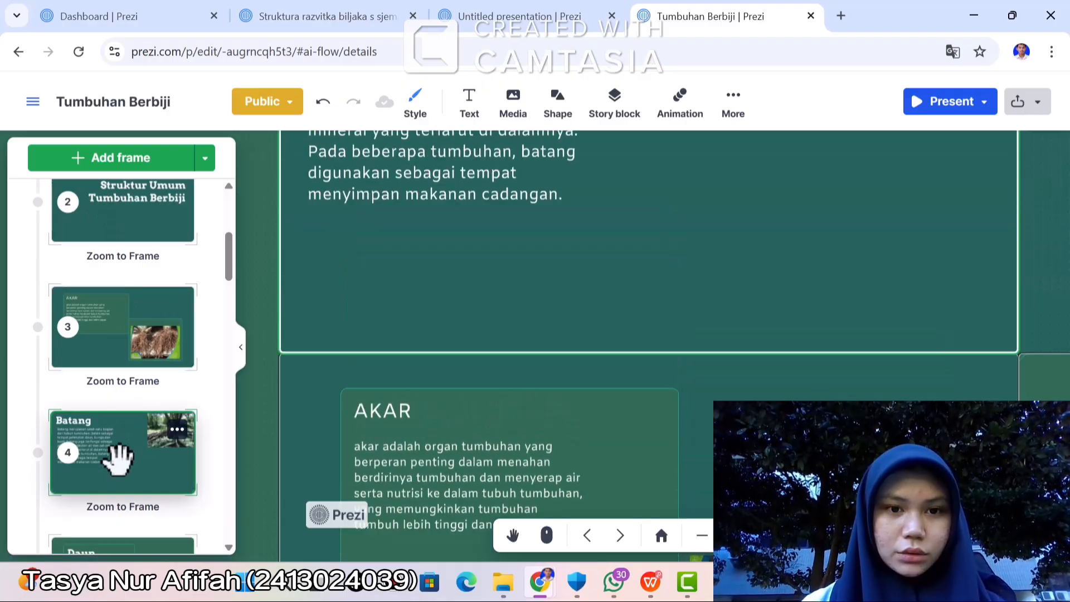
Insert a rectangle shape on the Batang frame below the photo and delete the existing stem paragraph.
{"action": "left_click", "coordinate": [564, 101]}
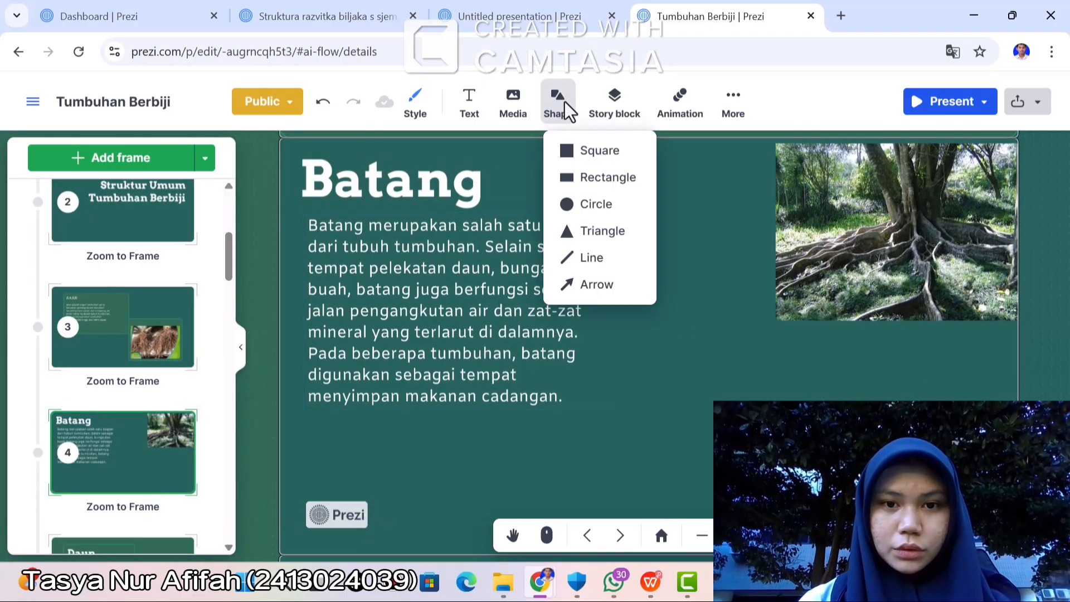
{"action": "left_click", "coordinate": [597, 176]}
{"action": "left_click_drag", "start_coordinate": [596, 164], "coordinate": [620, 336]}
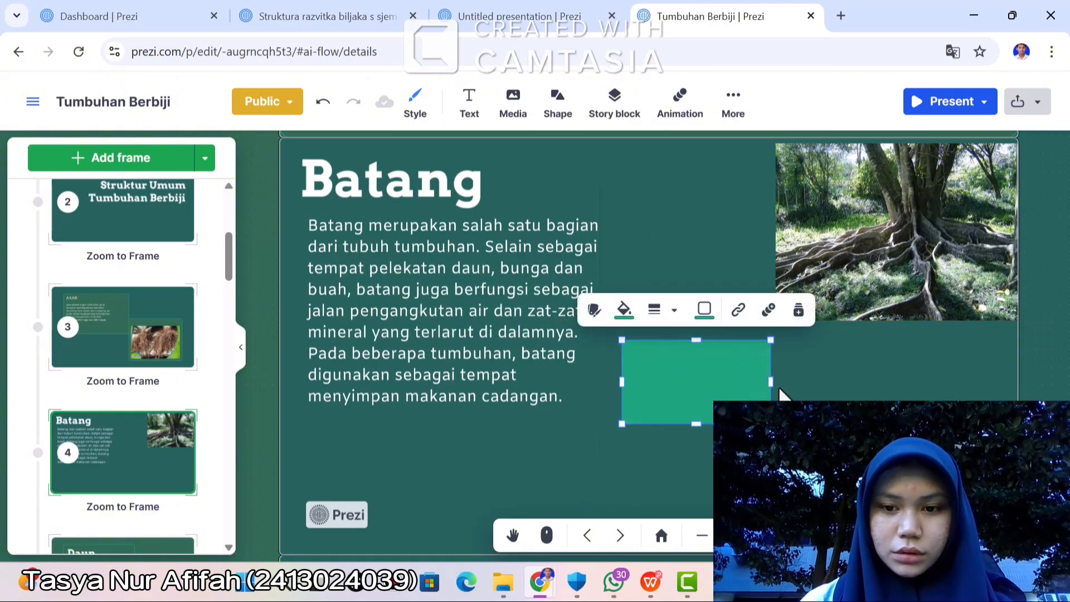
{"action": "left_click", "coordinate": [397, 326]}
{"action": "key", "text": "Delete"}
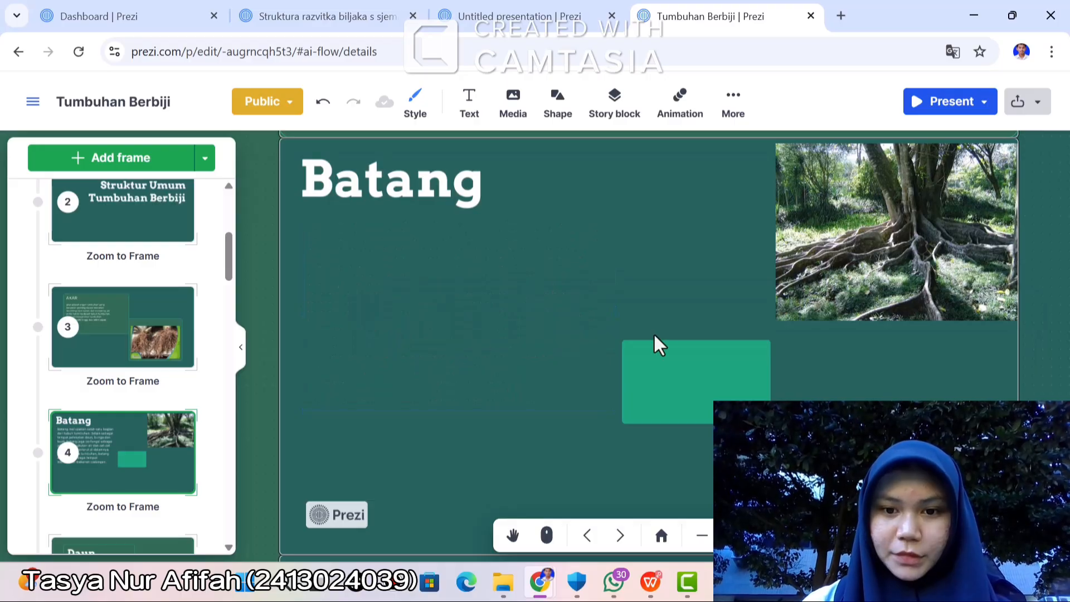
Move the rectangle beneath the "Batang" heading and enlarge its width and height to form a text card.
{"action": "left_click", "coordinate": [674, 362]}
{"action": "left_click_drag", "start_coordinate": [667, 359], "coordinate": [369, 249]}
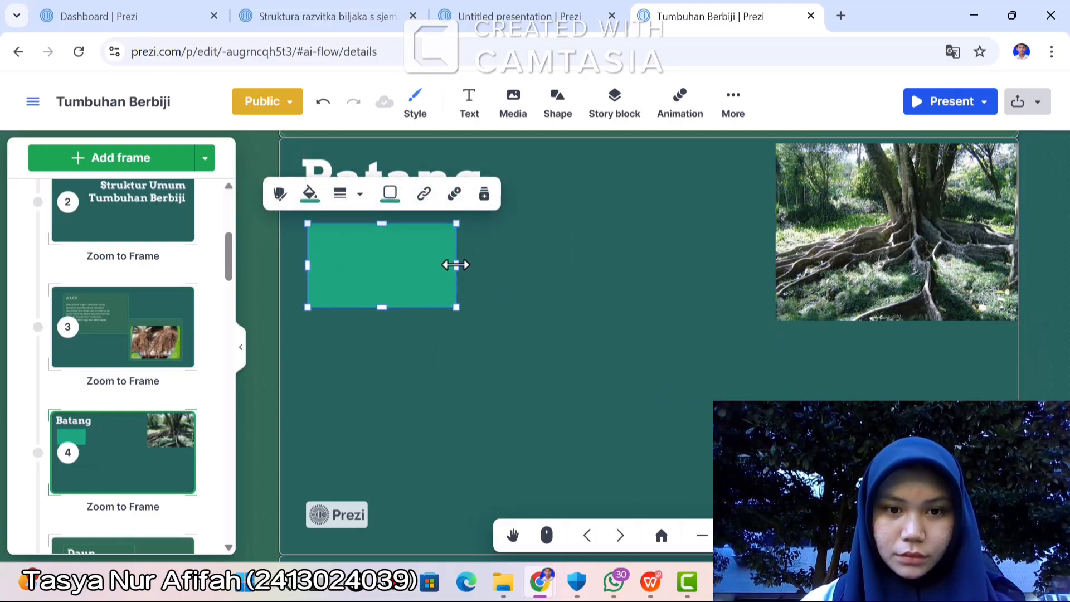
{"action": "left_click_drag", "start_coordinate": [456, 264], "coordinate": [640, 334]}
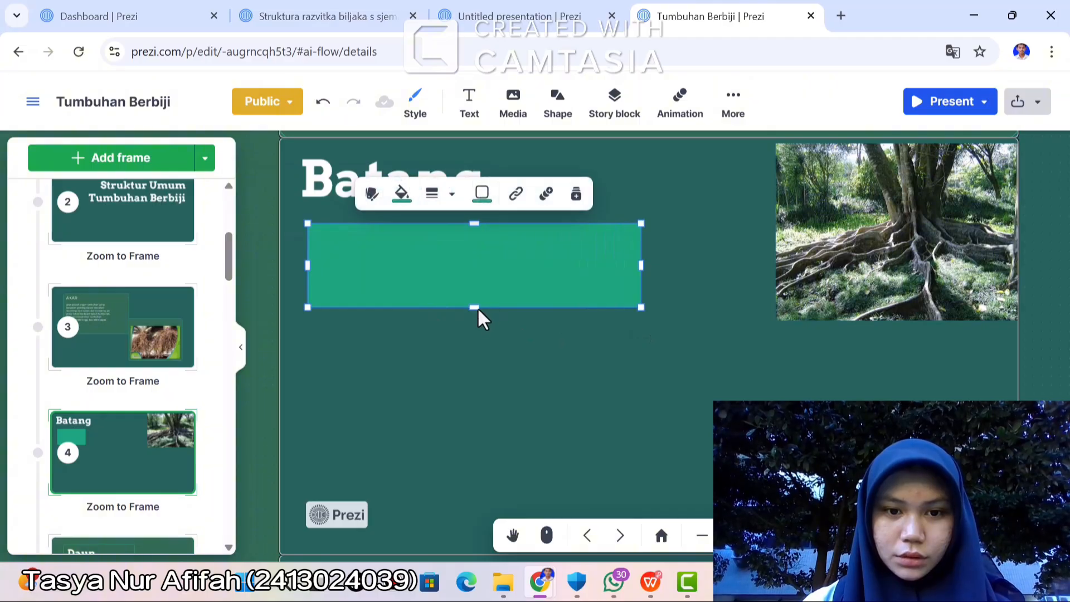
{"action": "left_click_drag", "start_coordinate": [473, 306], "coordinate": [474, 418]}
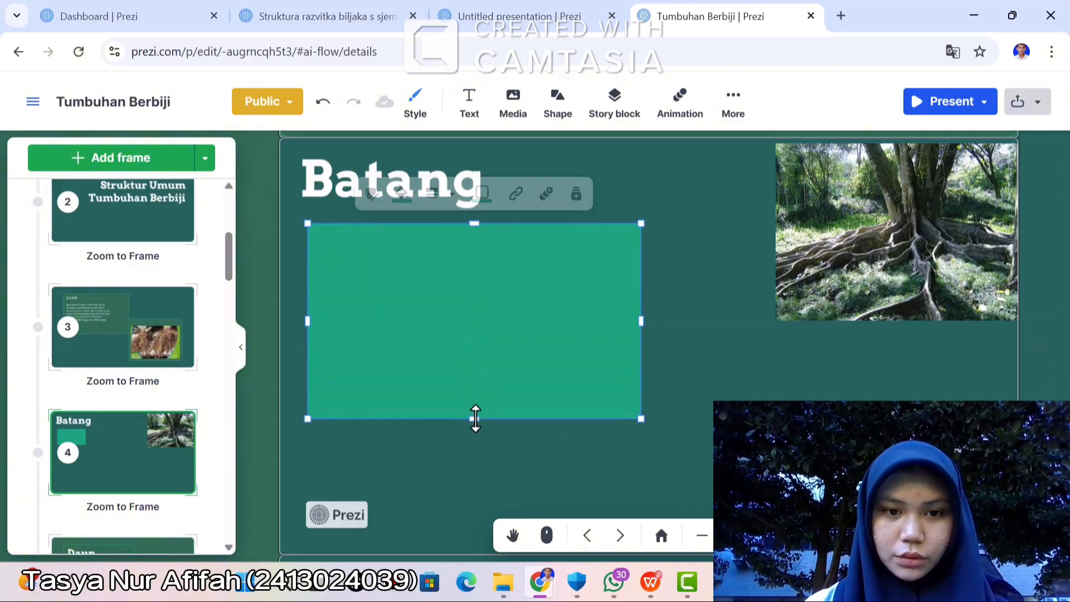
Fill the rectangle with the first scheme colour, the muted dark green.
{"action": "left_click", "coordinate": [394, 192]}
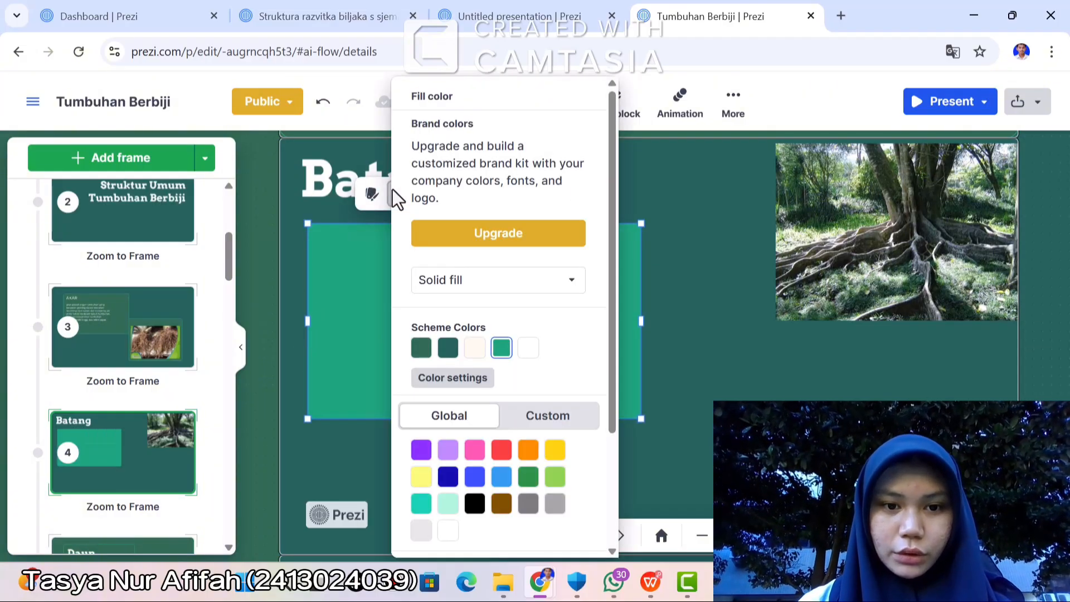
{"action": "left_click", "coordinate": [420, 348]}
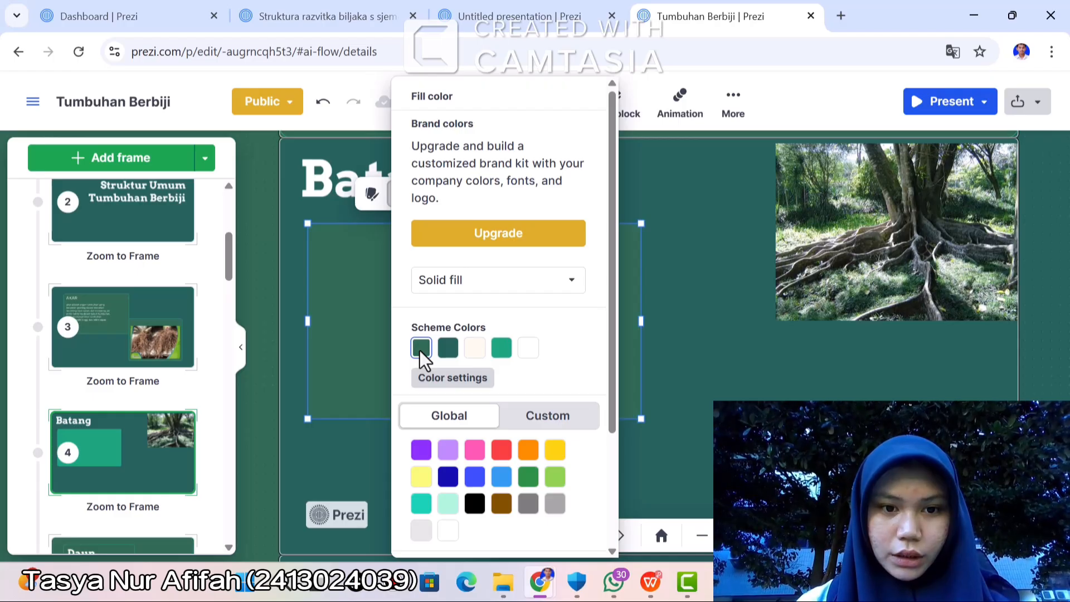
{"action": "left_click", "coordinate": [704, 257]}
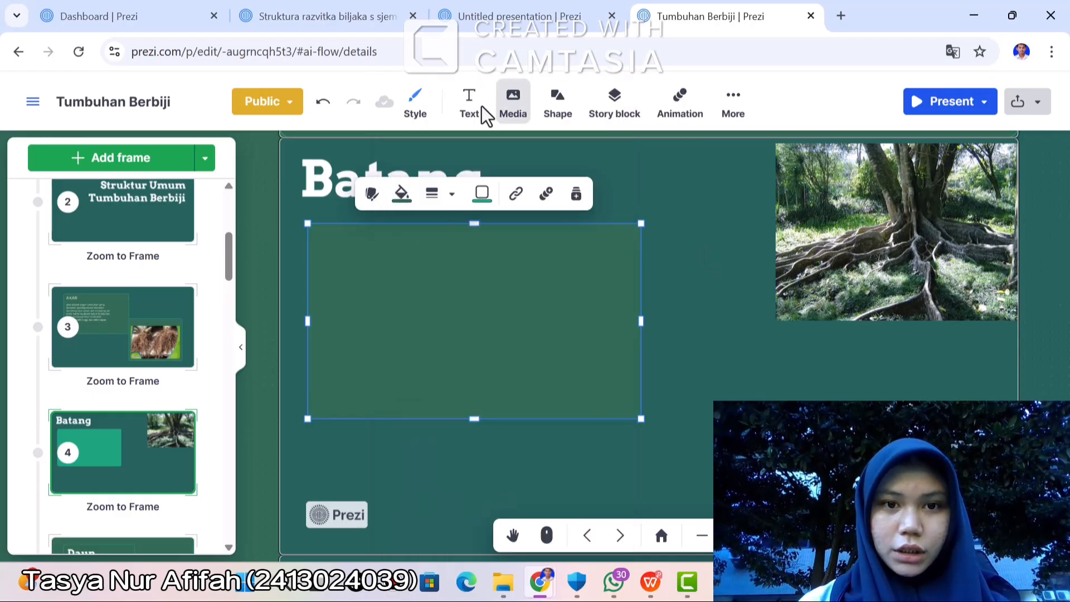
{"action": "left_click", "coordinate": [667, 279]}
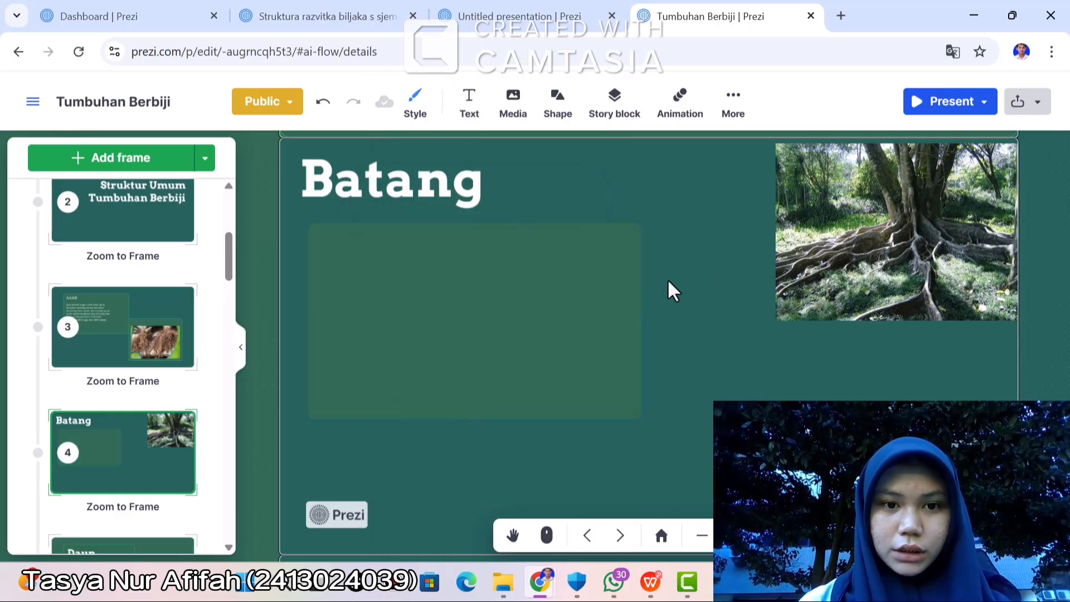
Add a text box over the green card and paste the stem description starting "Batang merupakan salah satu bagian dari tubuh tumbuhan".
{"action": "left_click", "coordinate": [474, 93]}
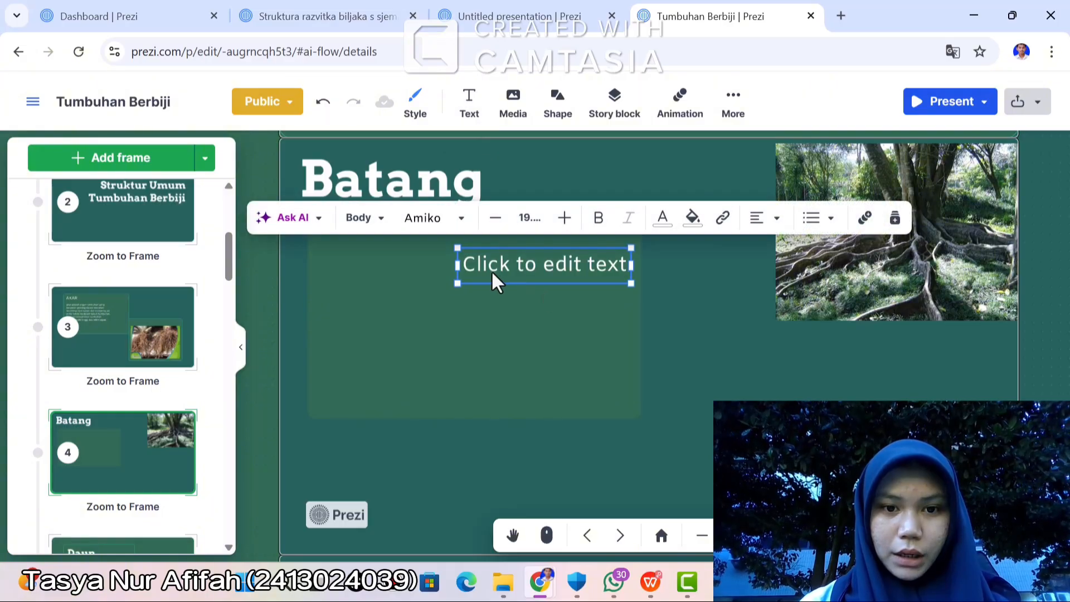
{"action": "left_click", "coordinate": [608, 269]}
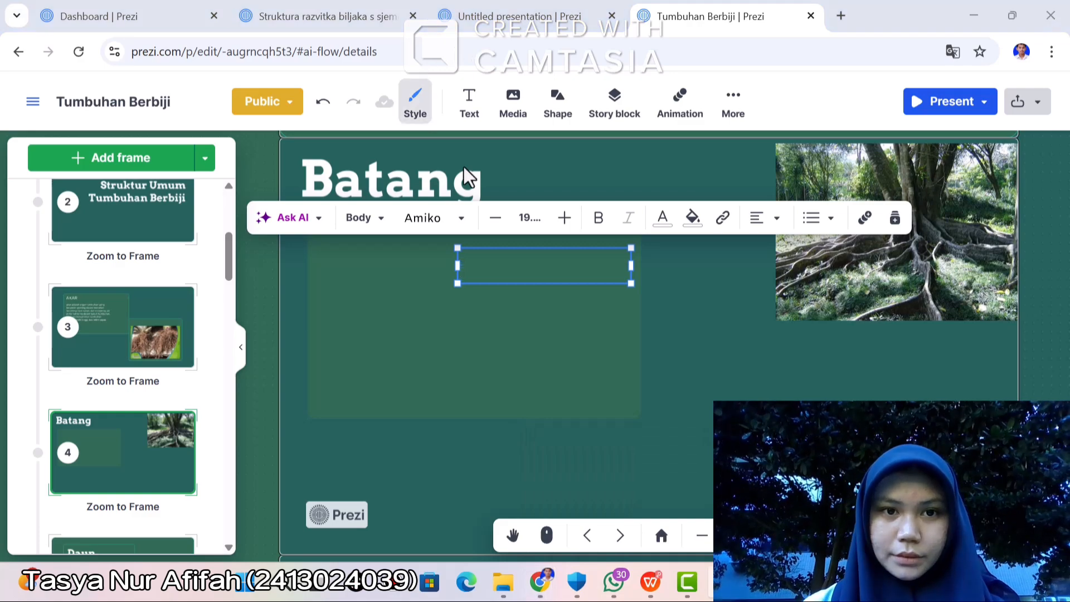
{"action": "key", "text": "ctrl+v"}
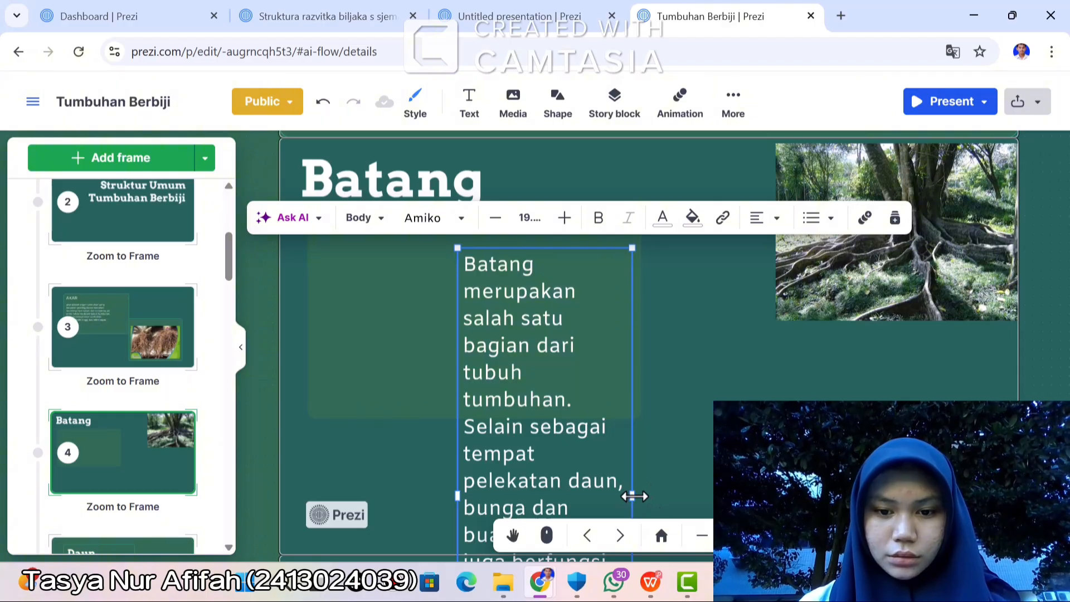
Set the pasted stem paragraph's font size to 14 and resize and move its text box to fit inside the green card.
{"action": "left_click_drag", "start_coordinate": [631, 496], "coordinate": [900, 496]}
{"action": "left_click_drag", "start_coordinate": [725, 365], "coordinate": [566, 353]}
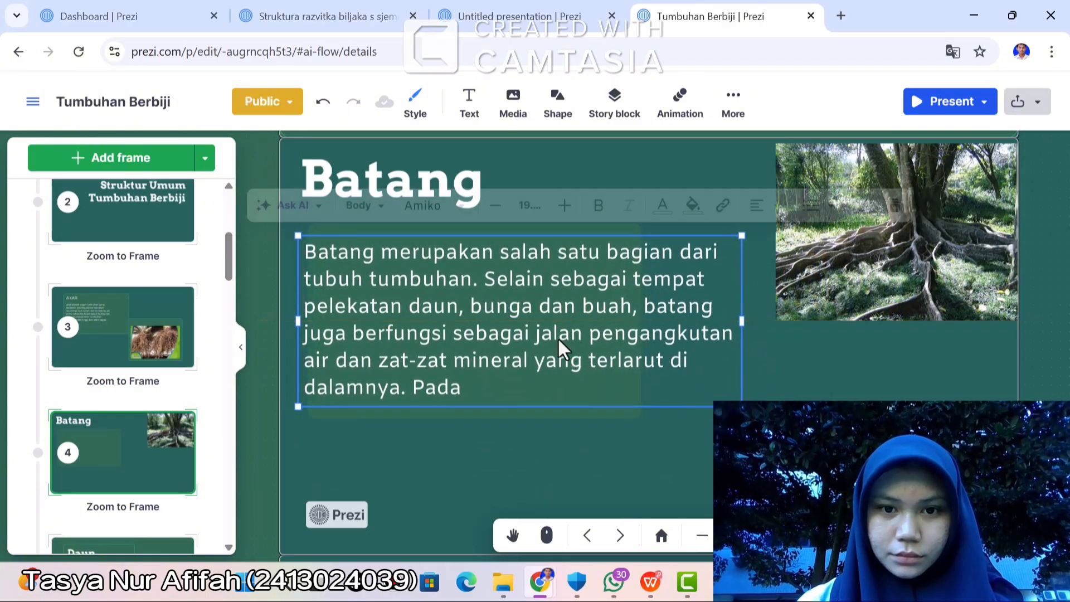
{"action": "left_click", "coordinate": [495, 209]}
{"action": "left_click", "coordinate": [497, 211]}
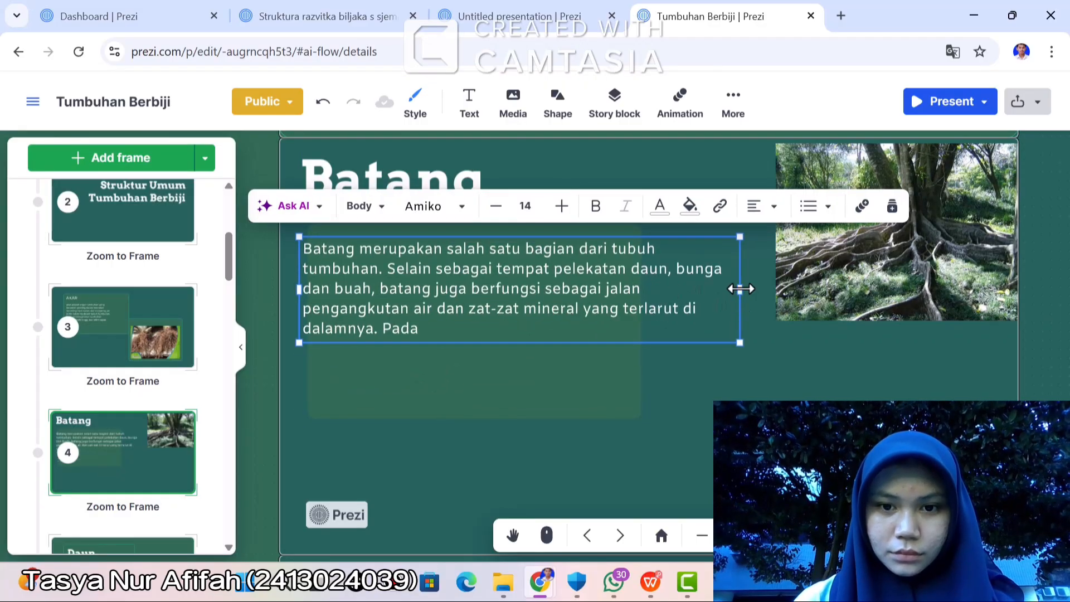
{"action": "left_click_drag", "start_coordinate": [739, 289], "coordinate": [565, 294]}
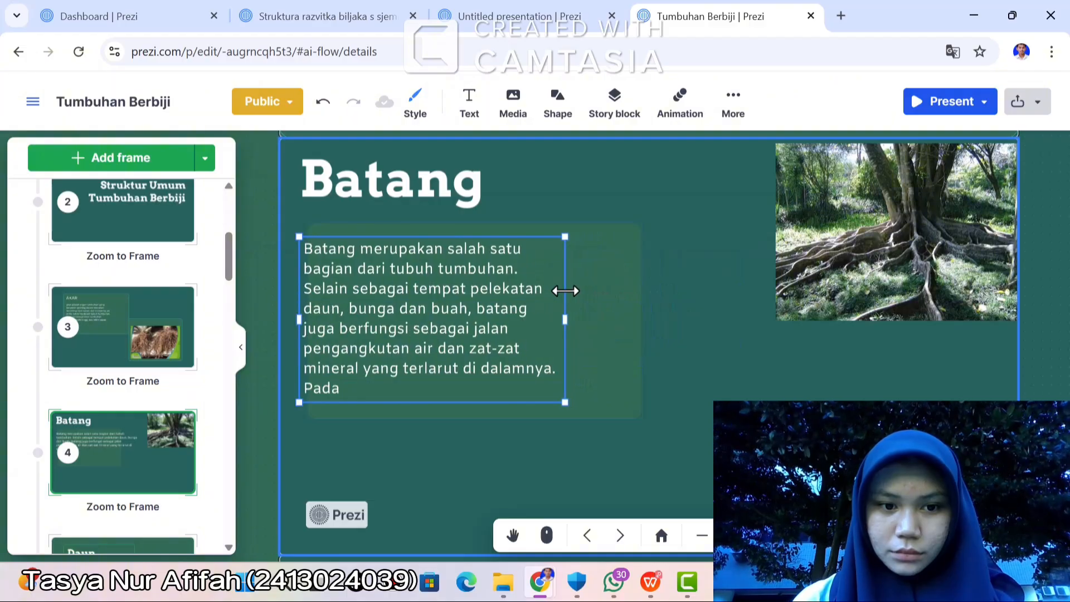
{"action": "mouse_move", "coordinate": [426, 322]}
{"action": "left_mouse_down"}
{"action": "mouse_move", "coordinate": [453, 322]}
{"action": "mouse_move", "coordinate": [440, 318]}
{"action": "left_mouse_up"}
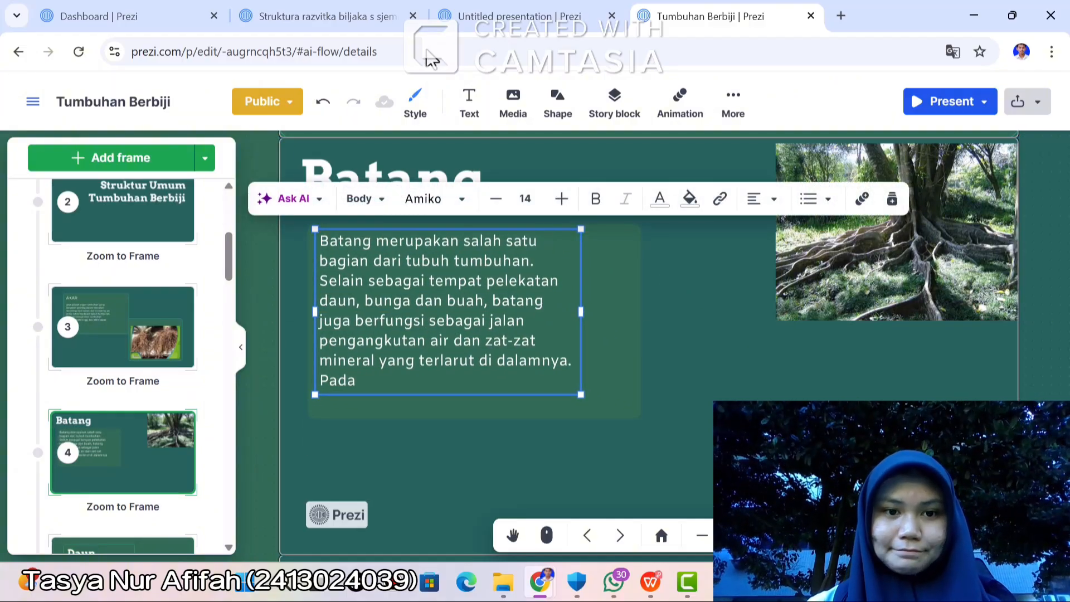